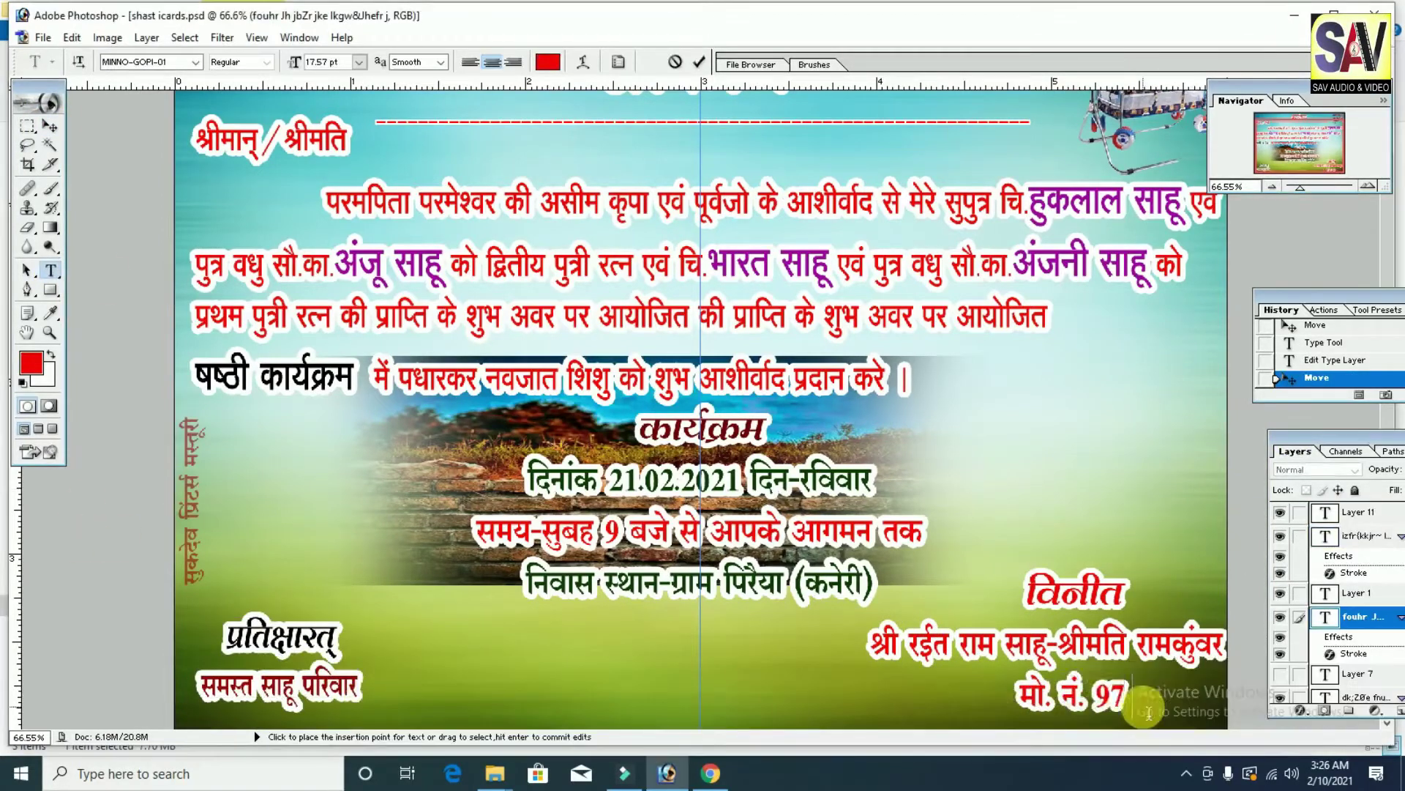
Step: Finish entering the mobile number, commit the text, and shift the signature block left
left_click(50, 125)
left_click_drag(969, 600, 909, 599)
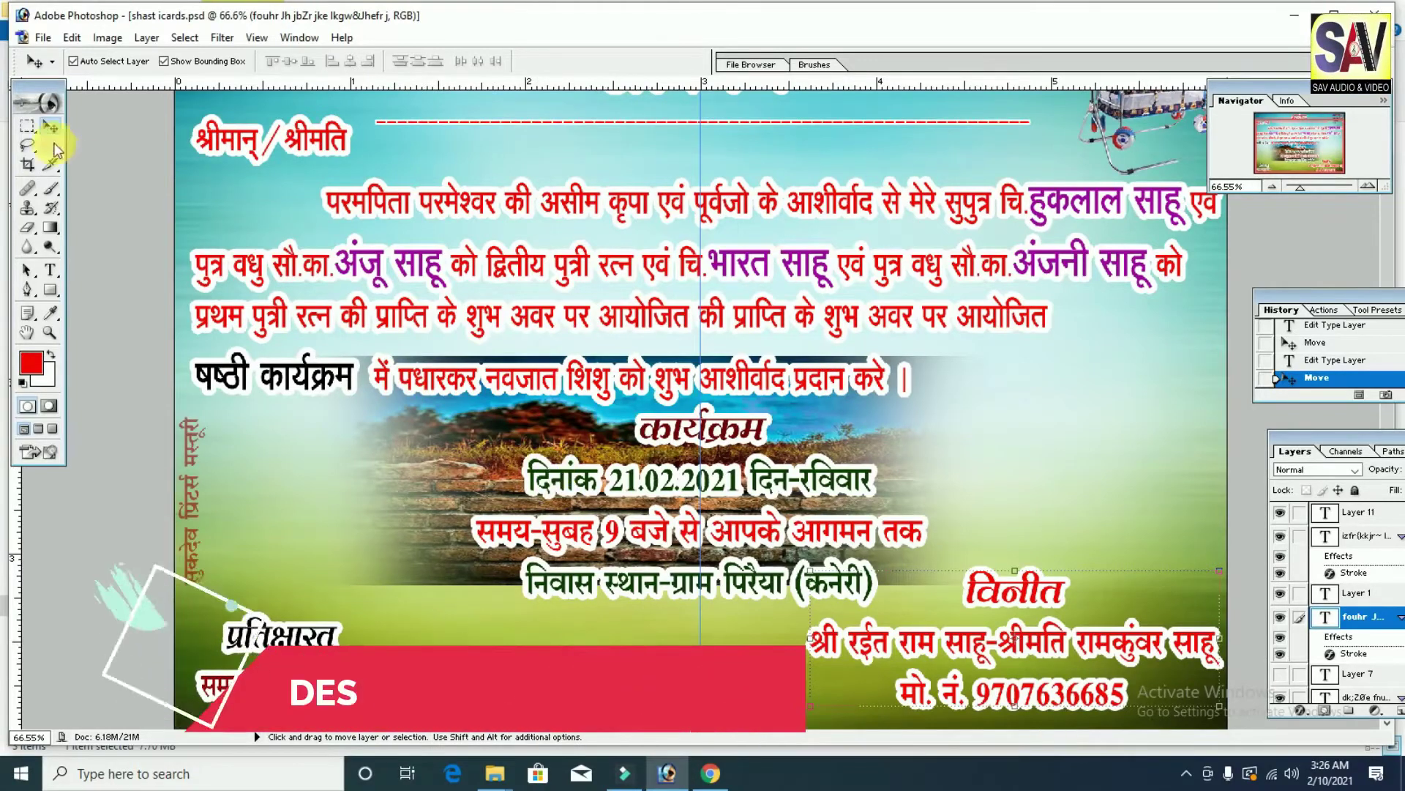
Step: Begin saving the card under the new name 'shast icards kaneri'
left_click(44, 38)
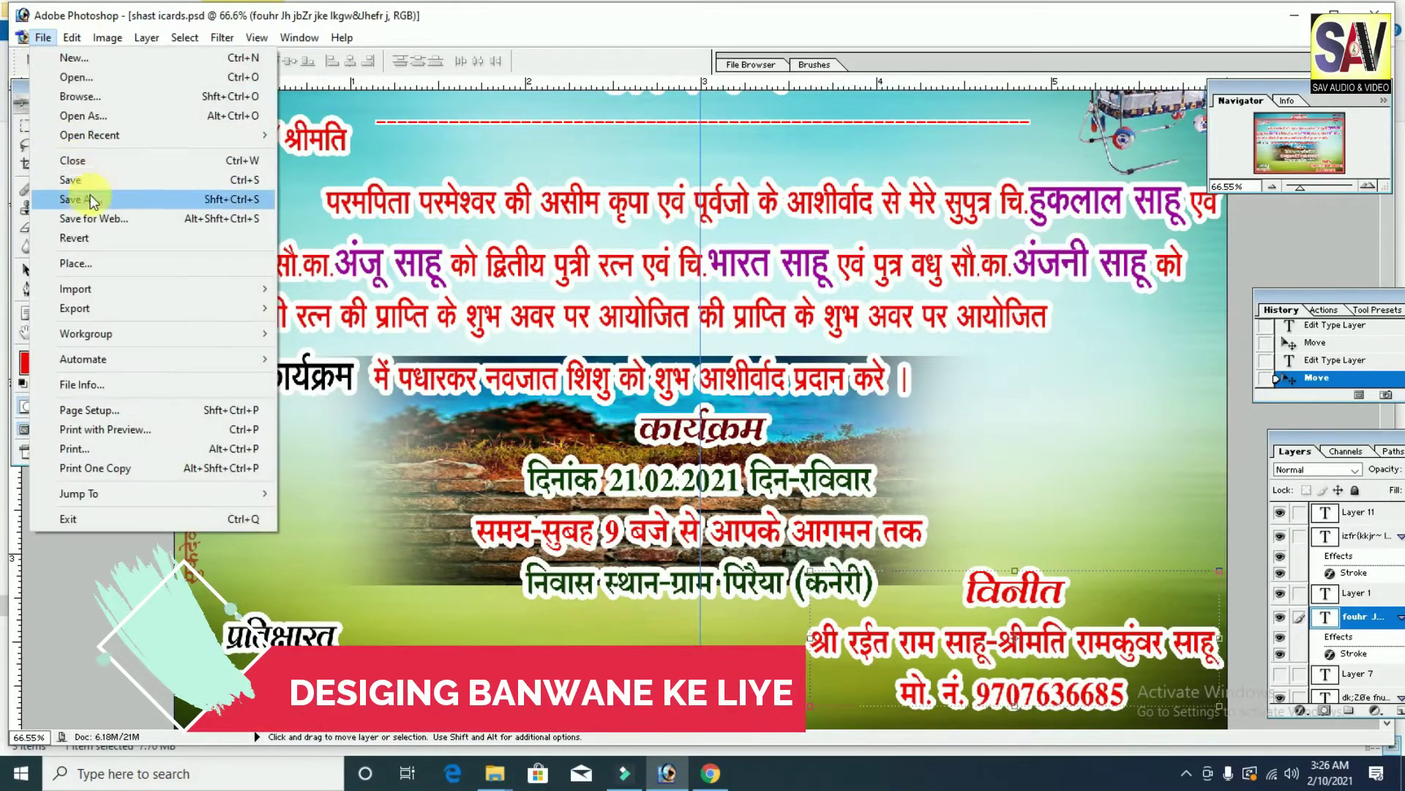
left_click(81, 198)
left_click(732, 388)
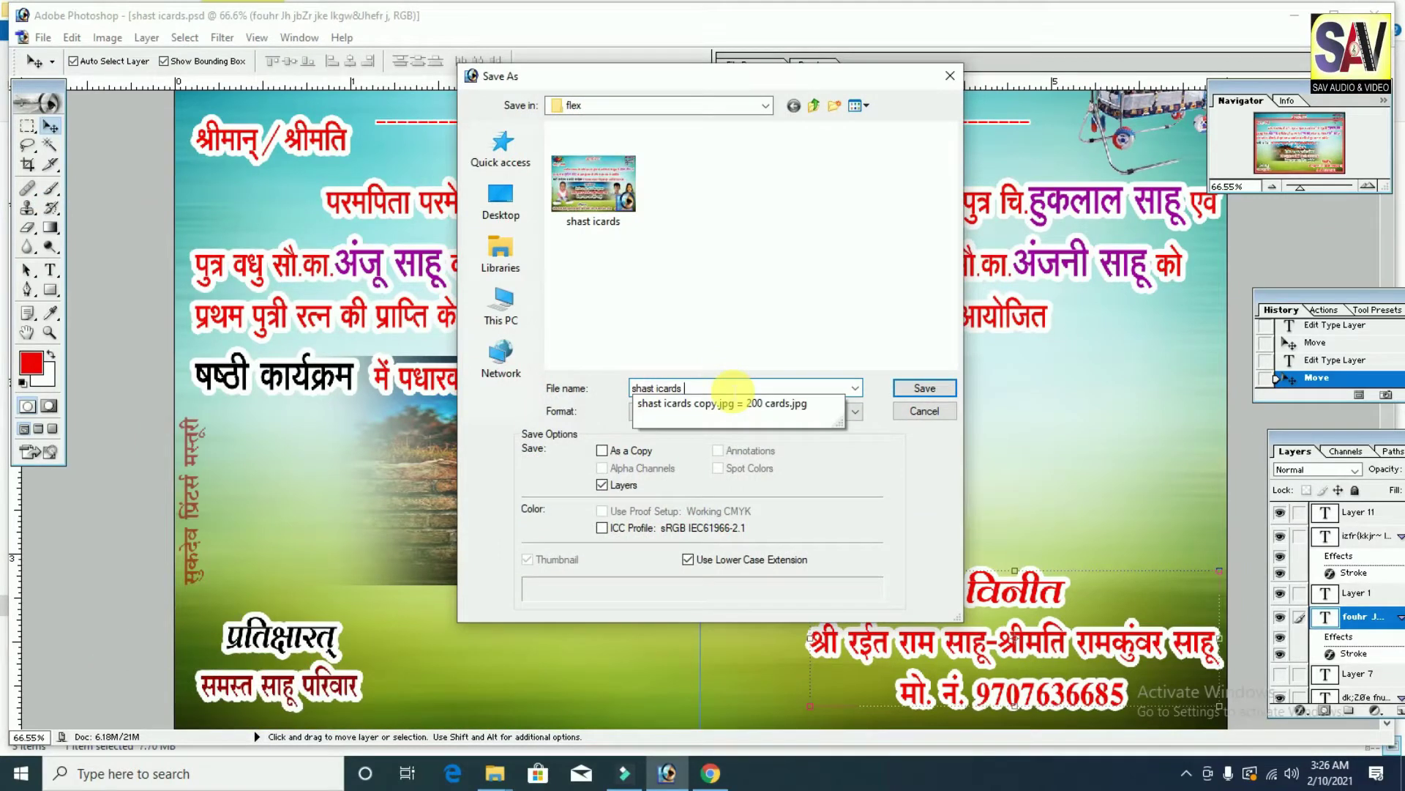
type("ka")
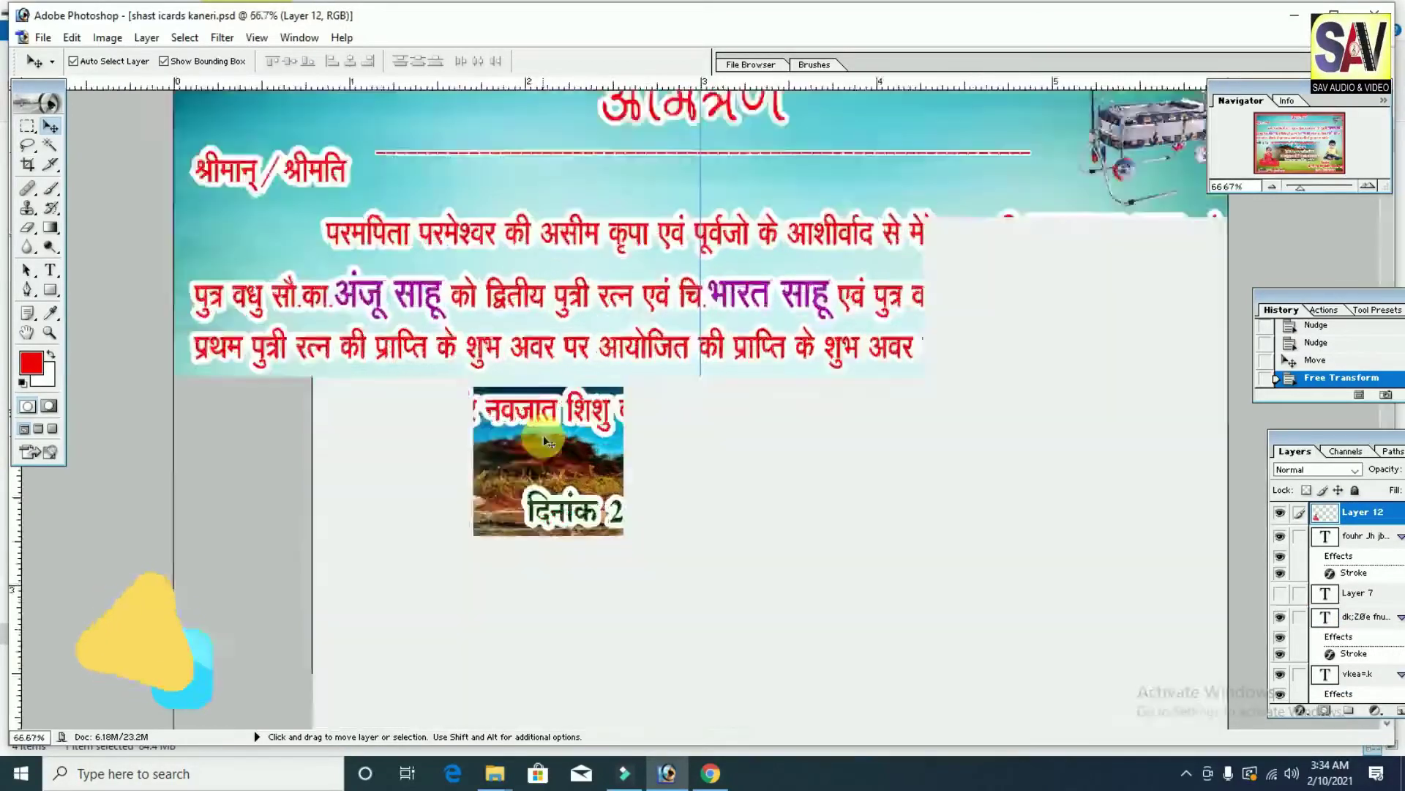
Step: Zoom in on the left baby photo and type the child's name in Hindi beneath it
key("ctrl+plus")
left_click_drag(543, 435, 266, 427)
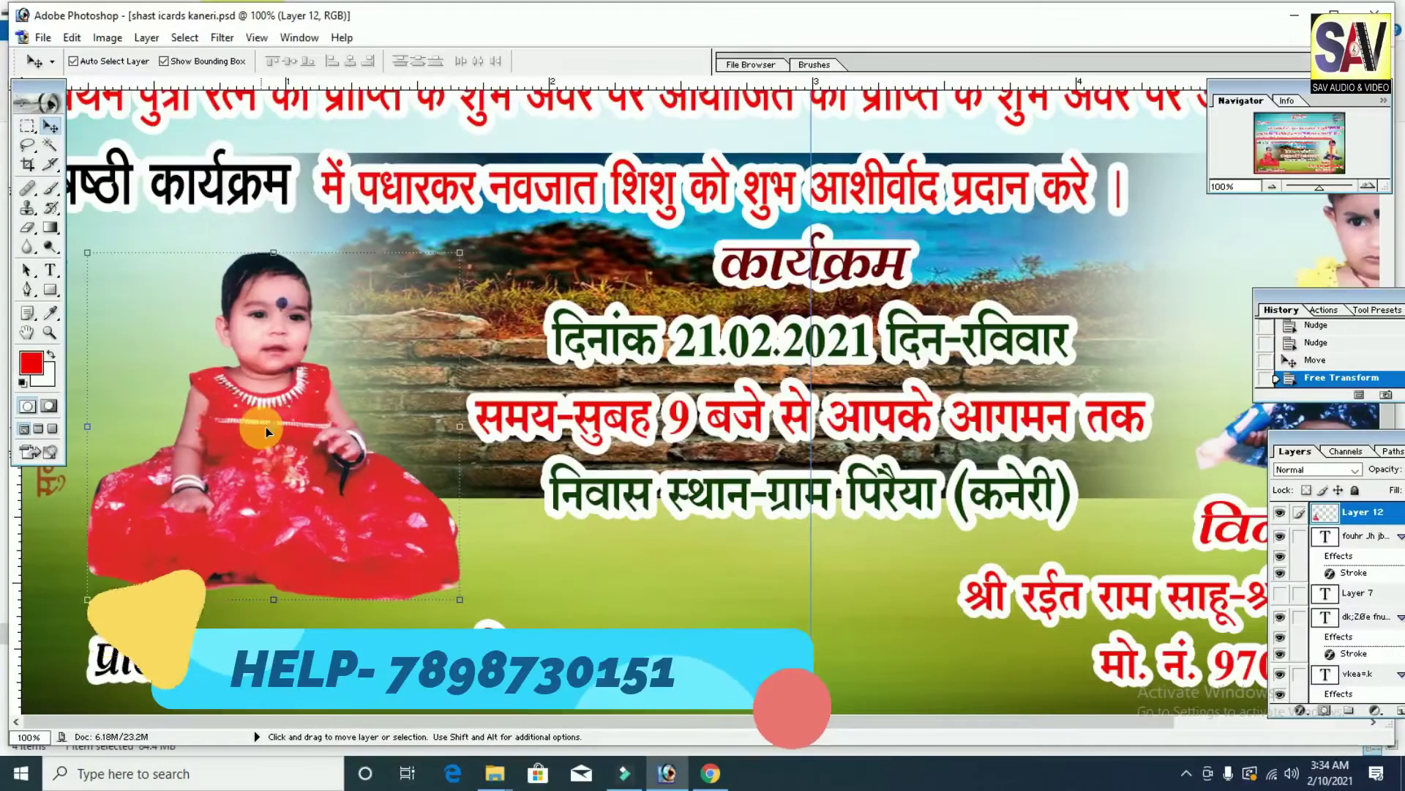
key("ctrl+0")
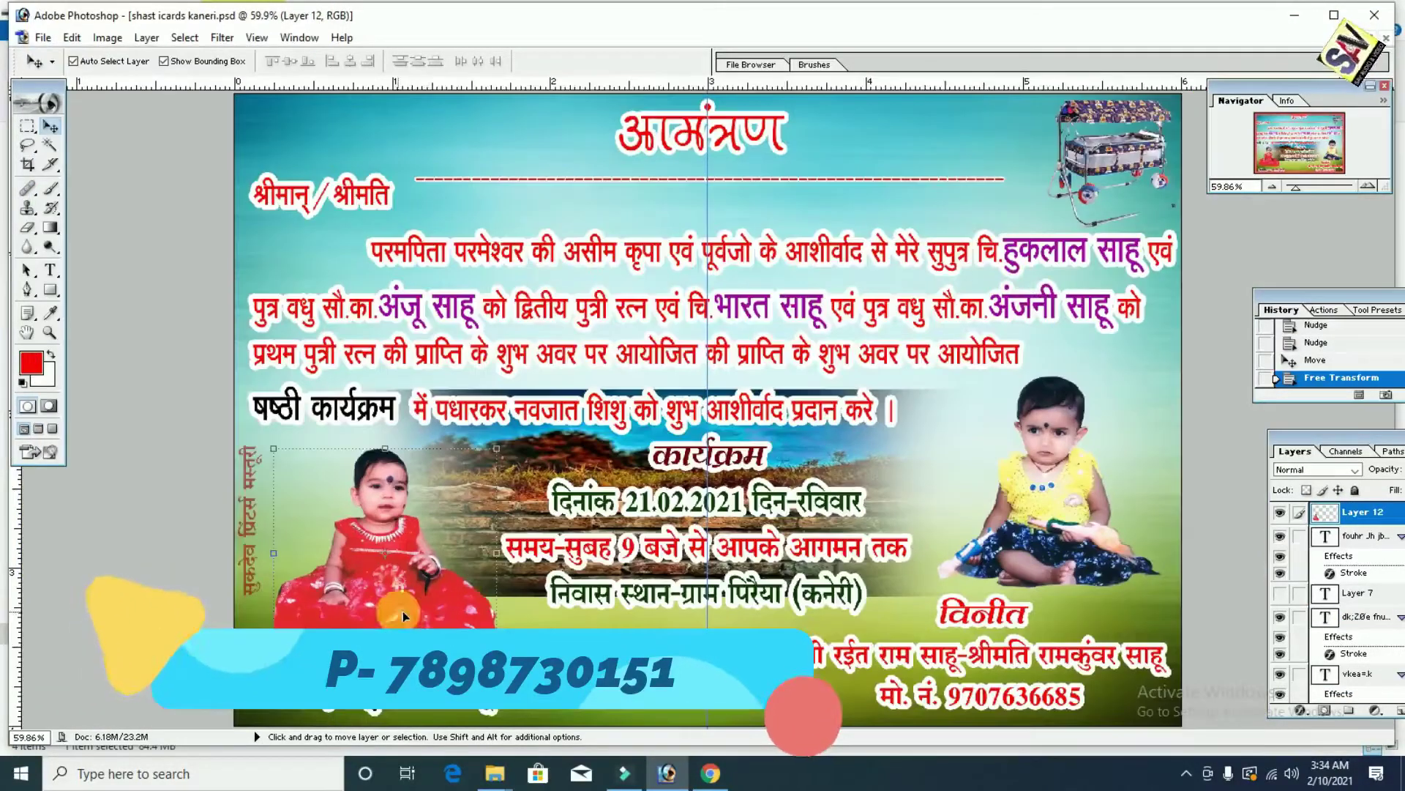
key("ctrl+alt+0")
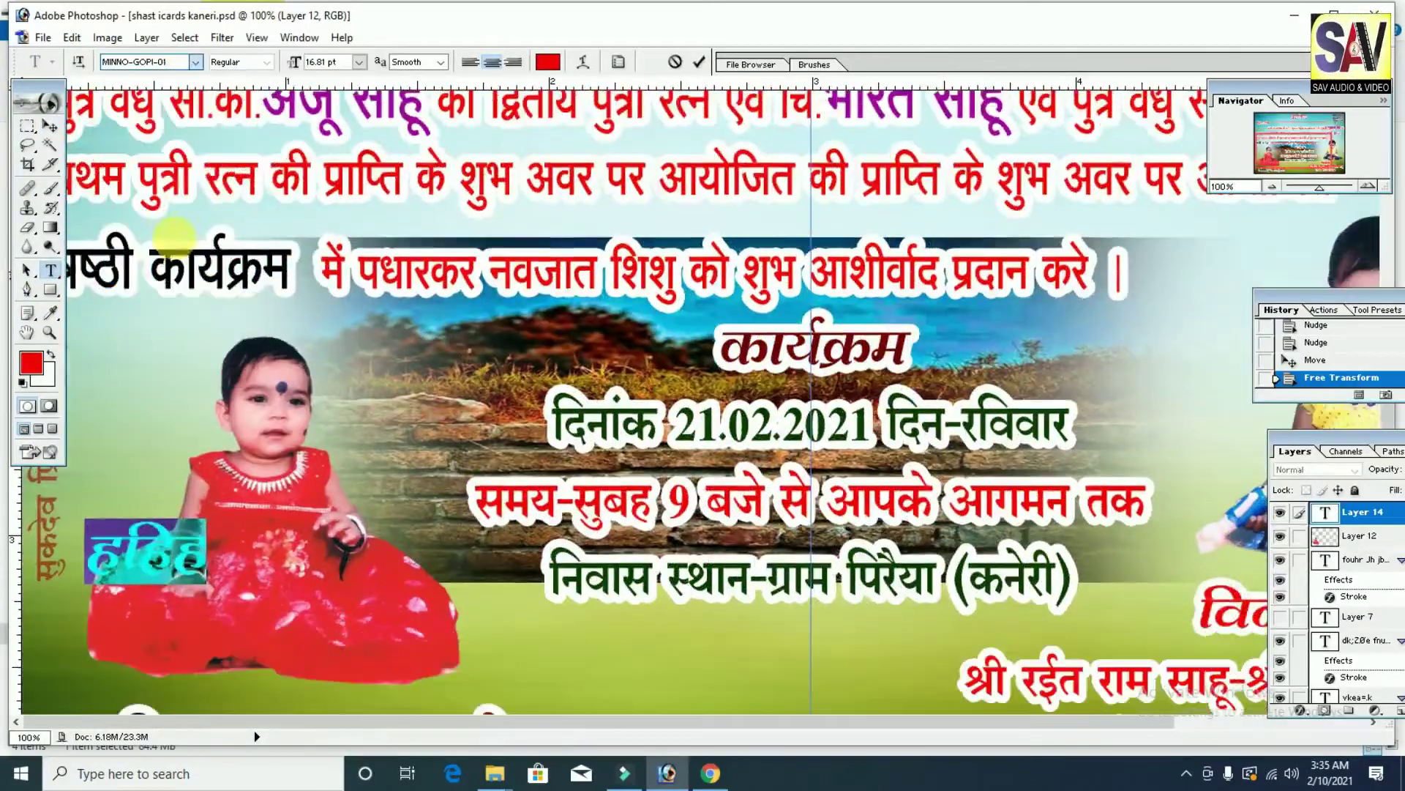
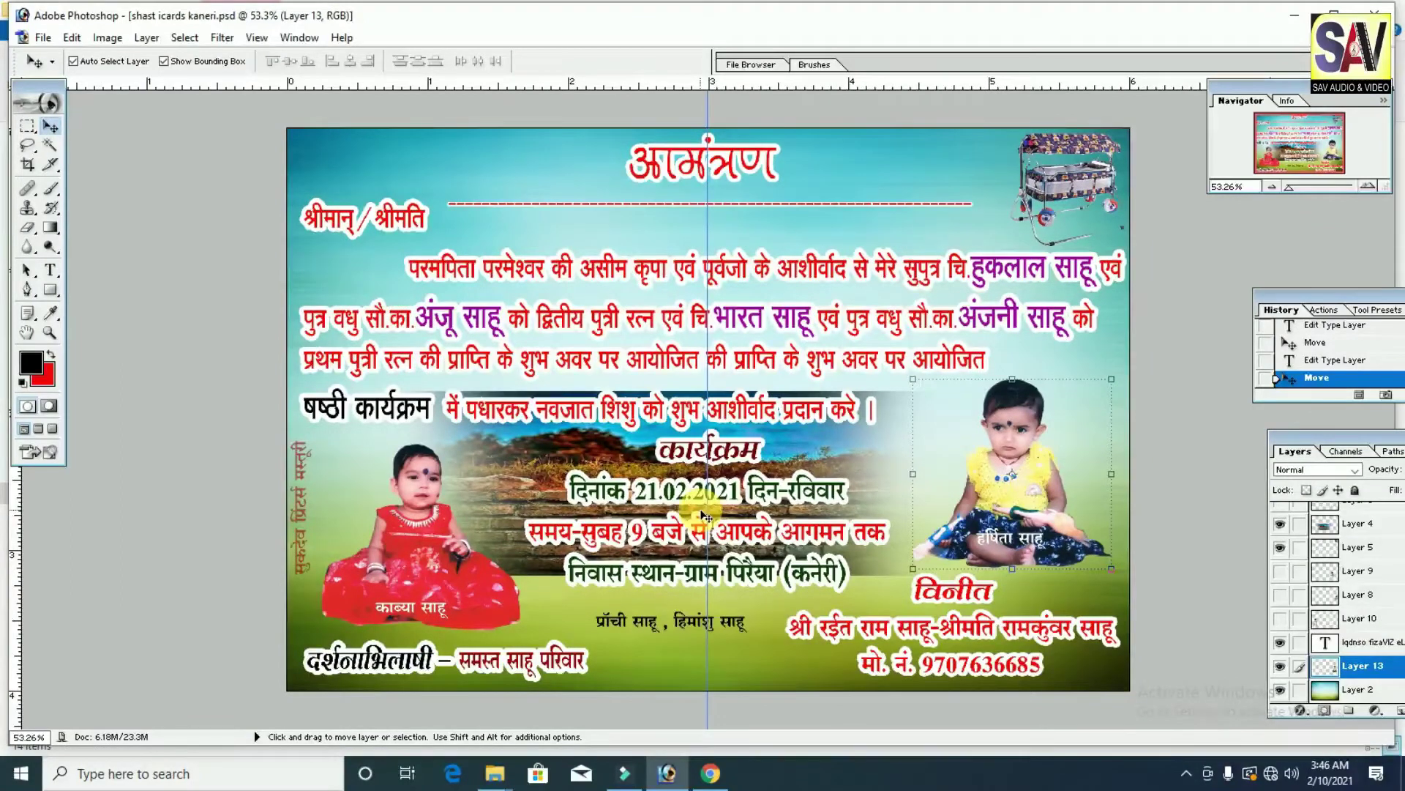
Step: Merge all visible layers into a single background layer
left_click_drag(1353, 430, 1206, 405)
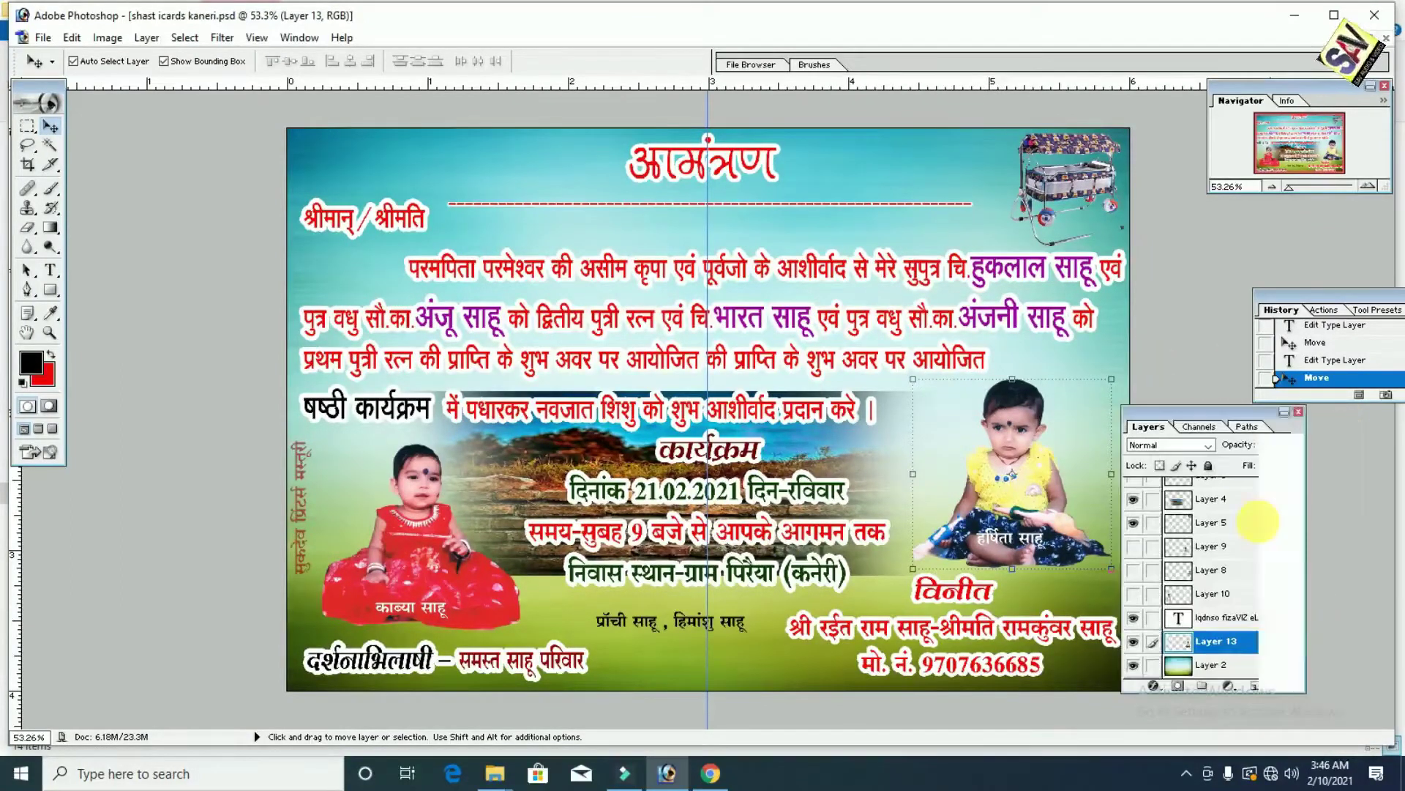
left_click_drag(1298, 636, 1302, 505)
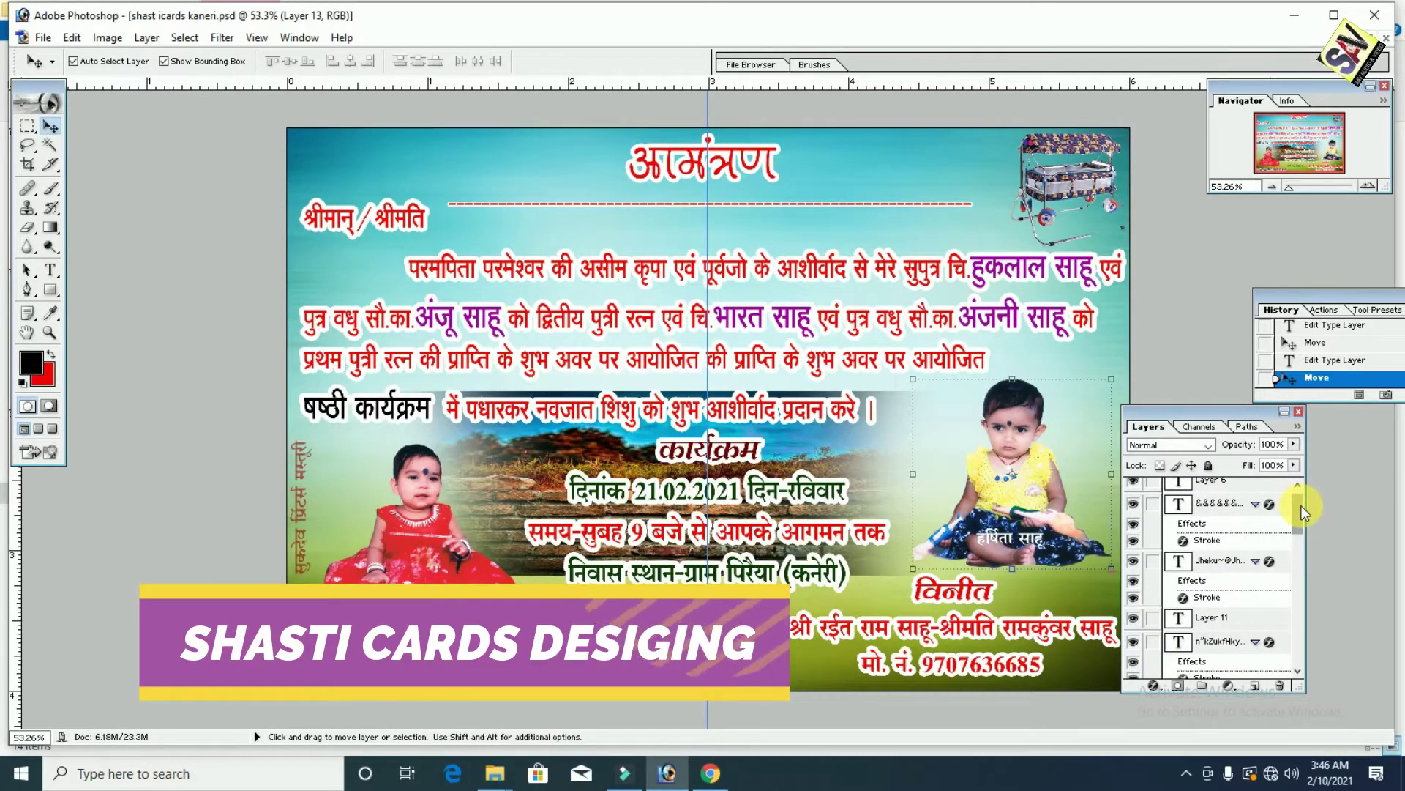
key("shift")
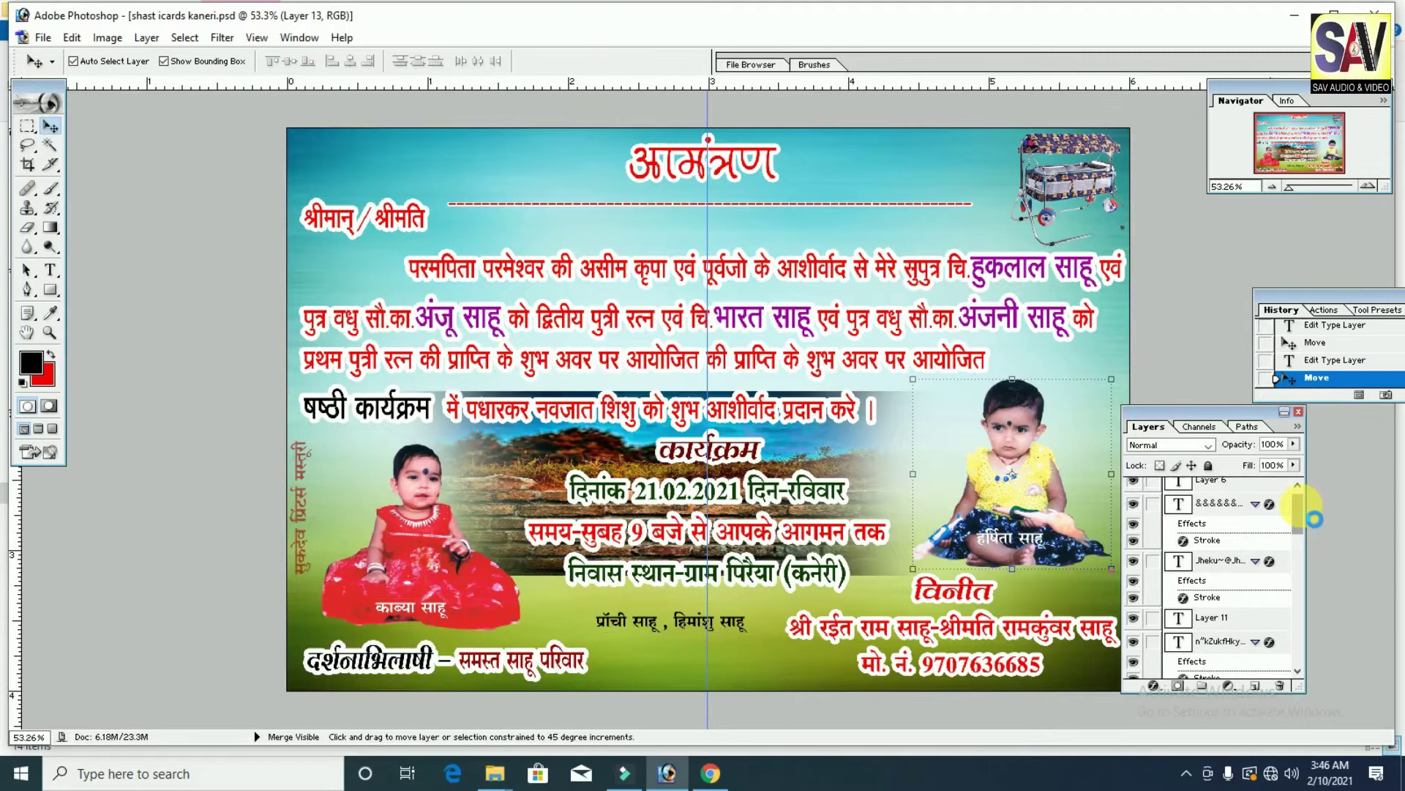
key("ctrl+shift+e")
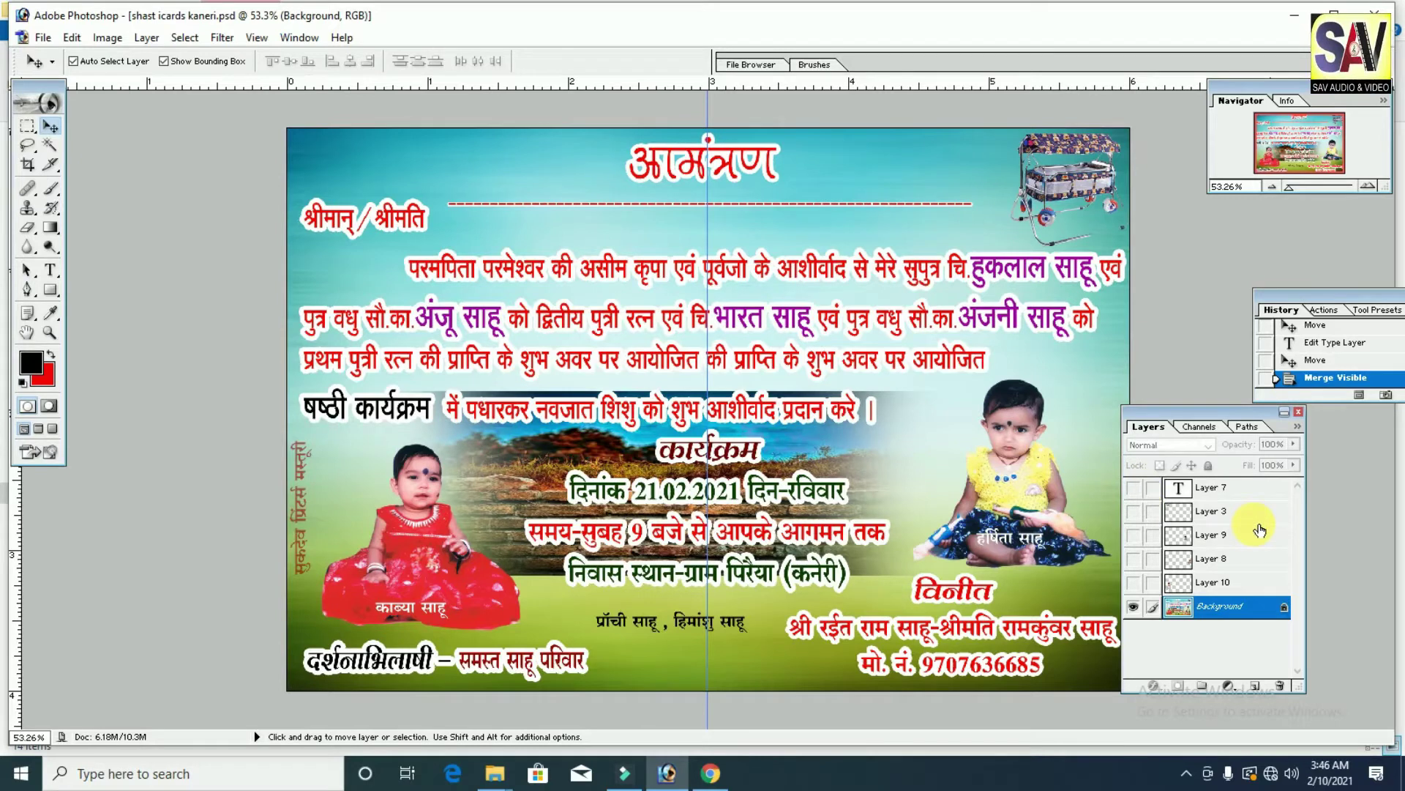
Step: Set up a new 13 × 19 inch document at 300 pixels/inch in CMYK Color
left_click(42, 38)
left_click(110, 68)
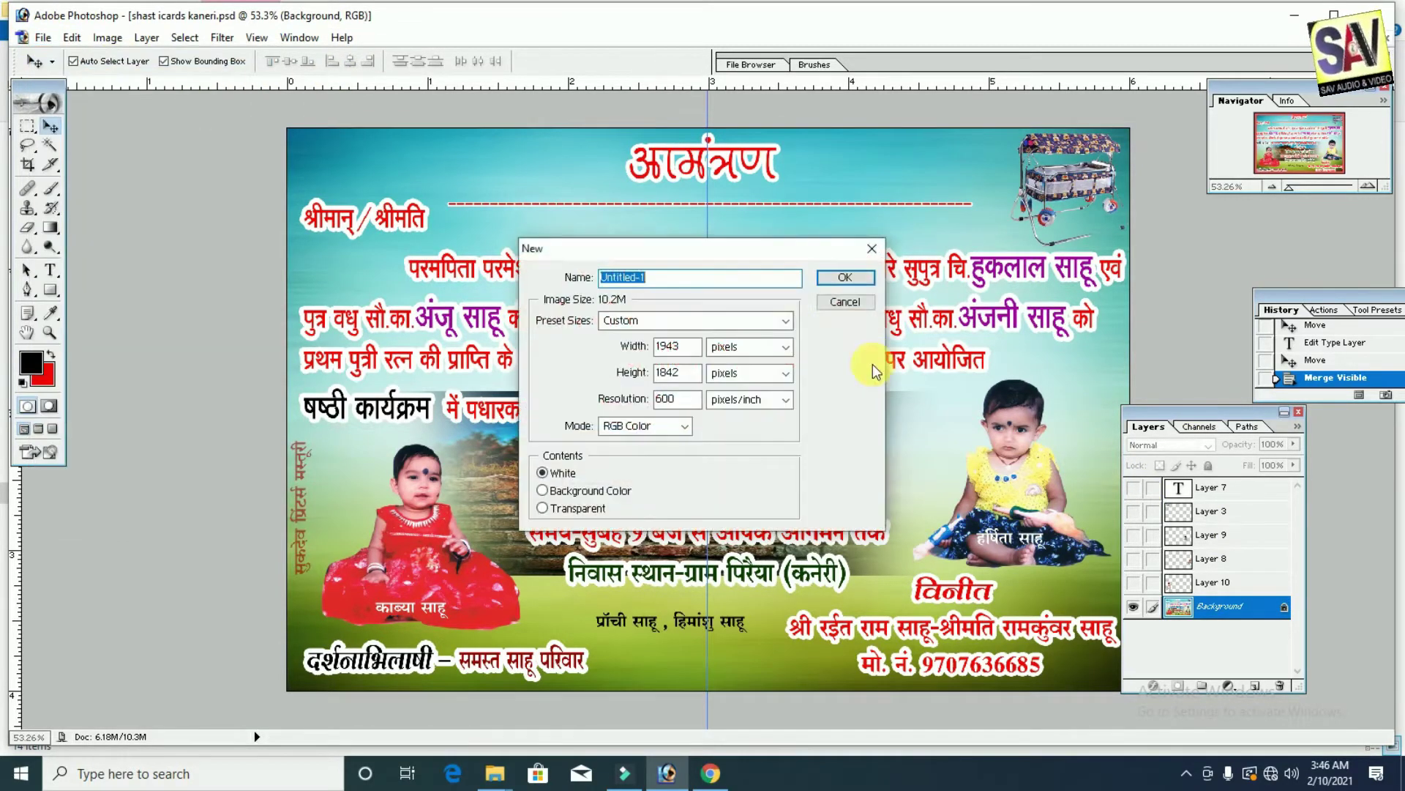
left_click(786, 321)
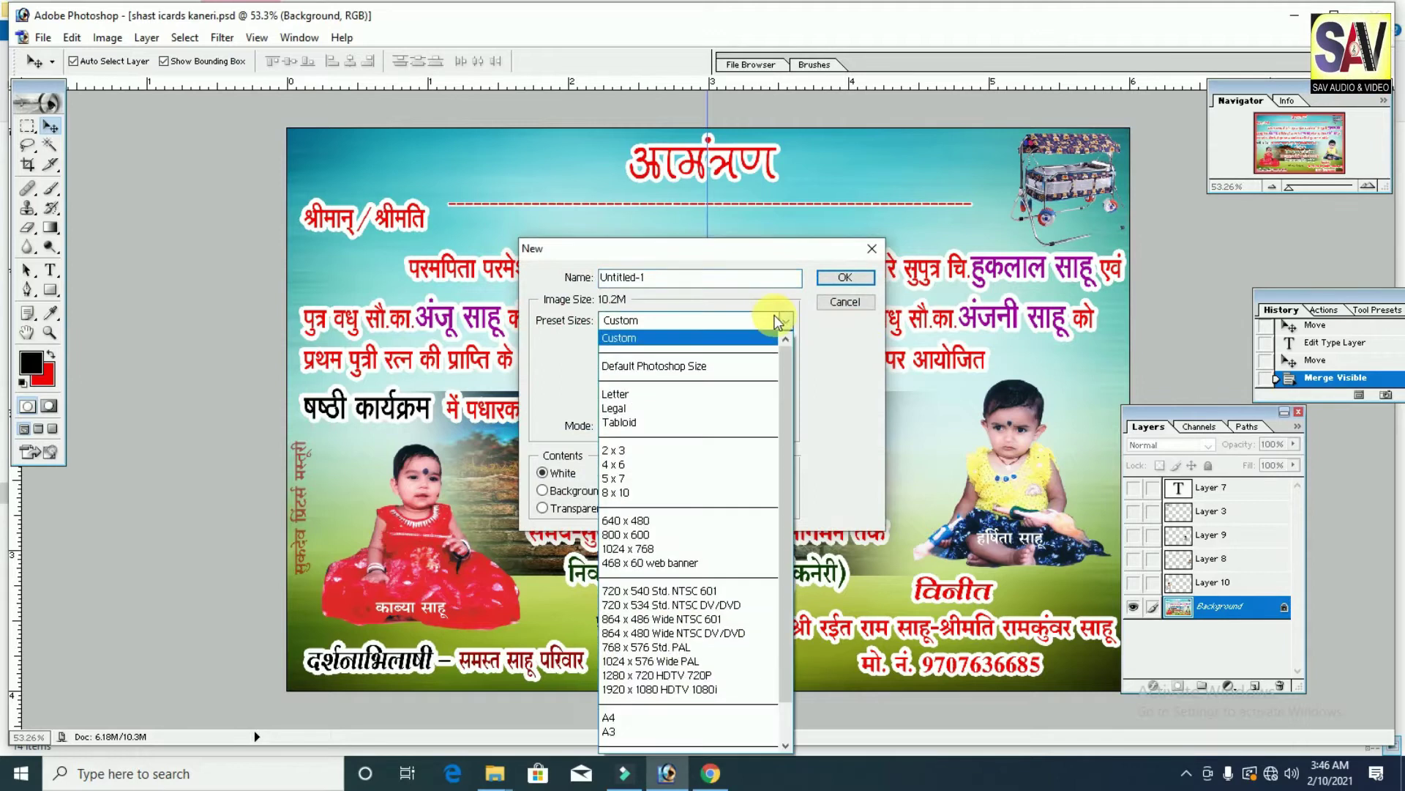
left_click(675, 449)
key("Tab")
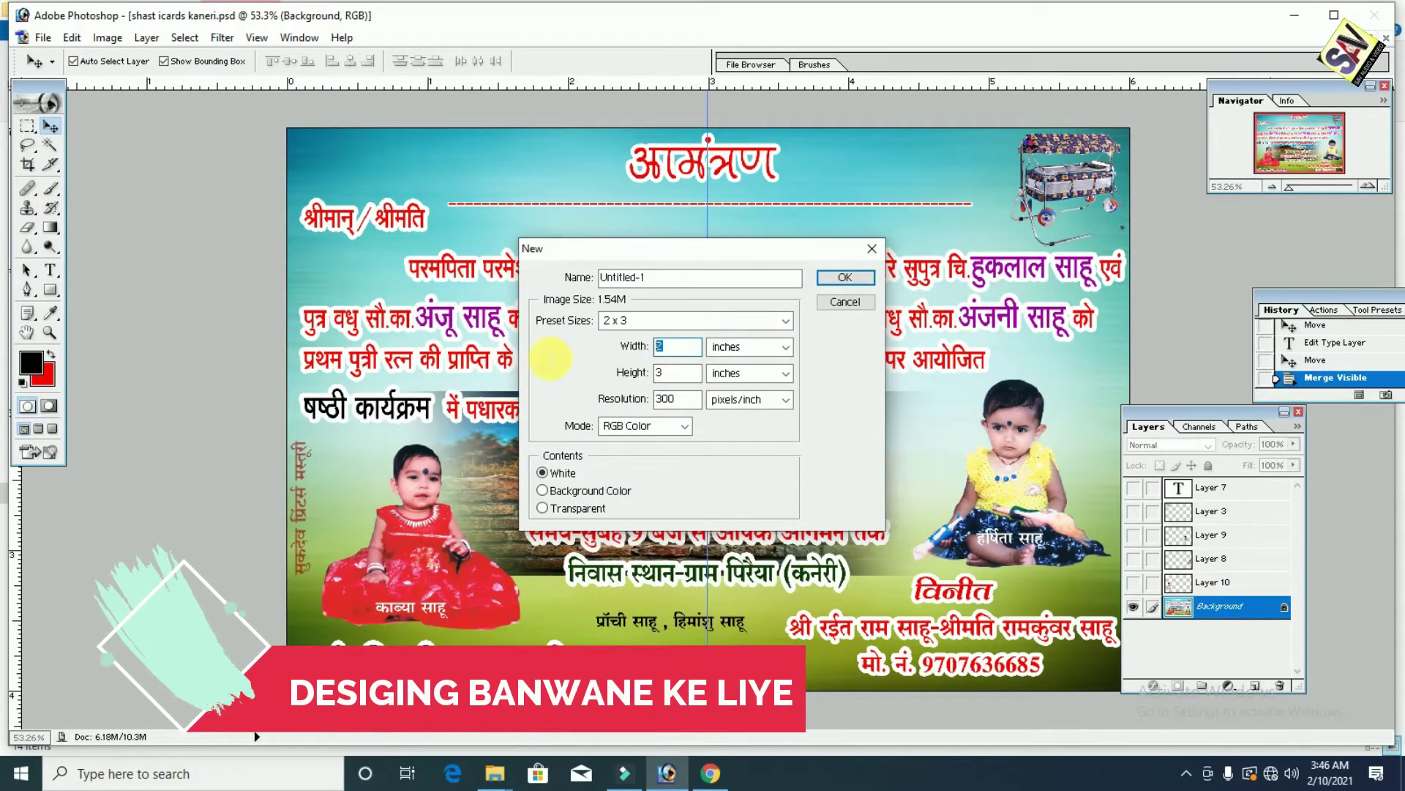
type("13")
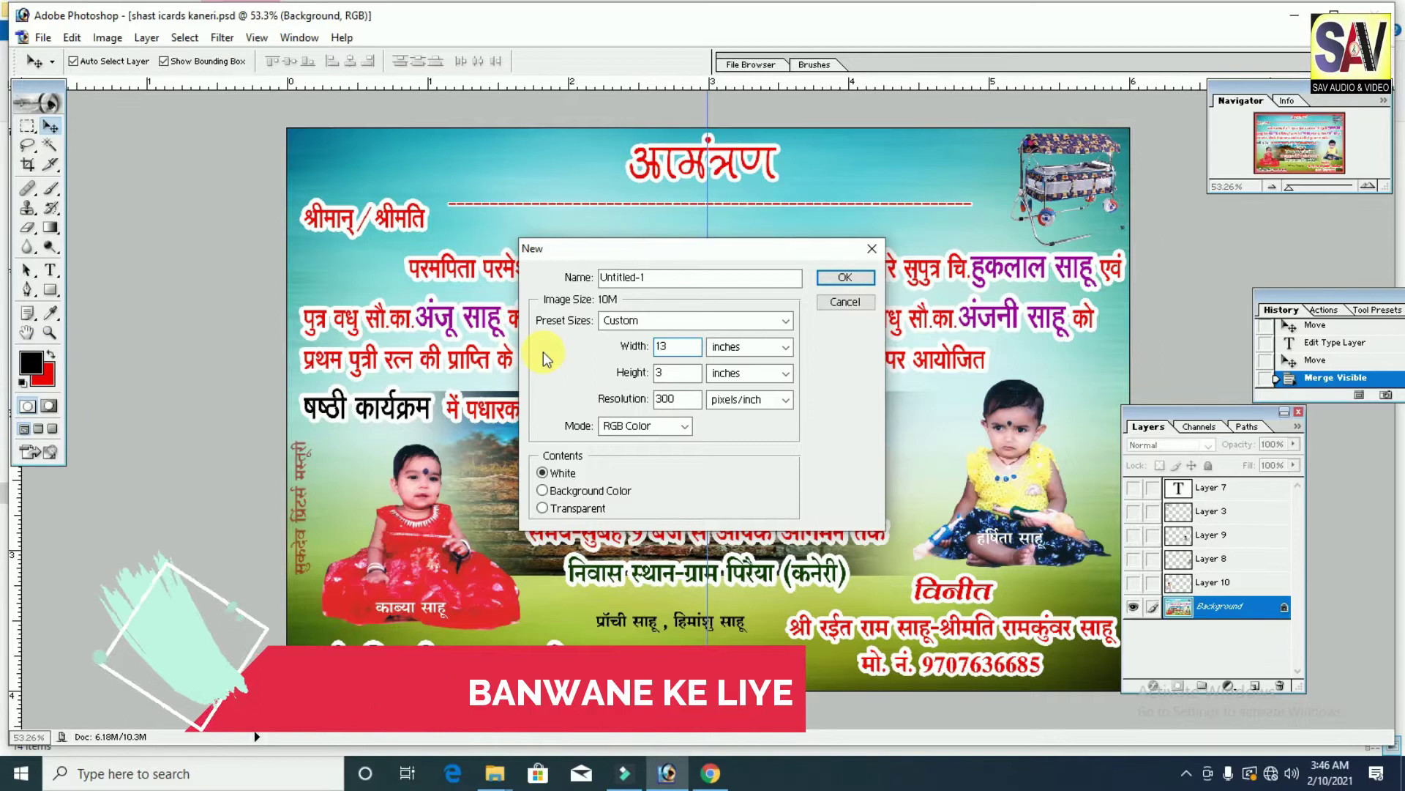
left_click(688, 375)
type("19")
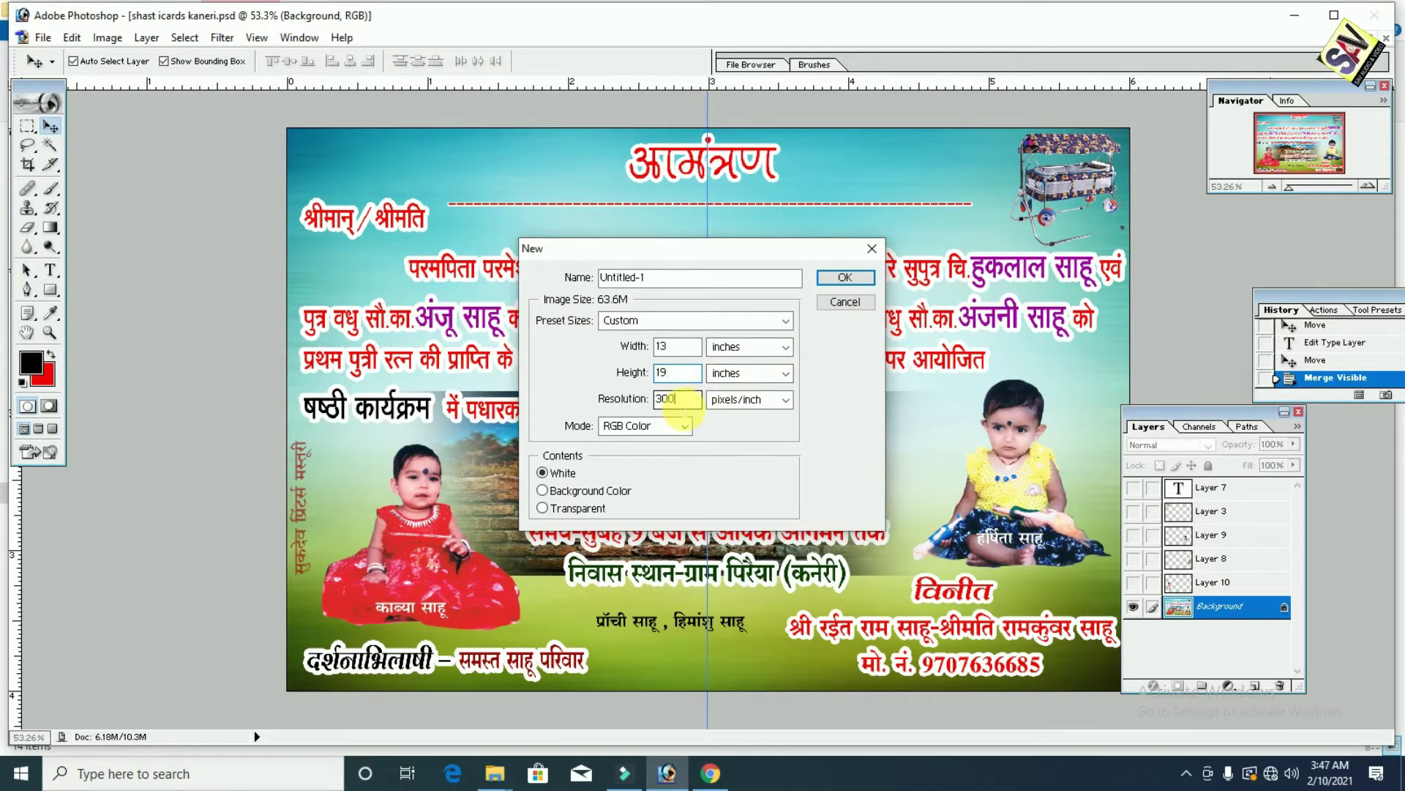
left_click(667, 426)
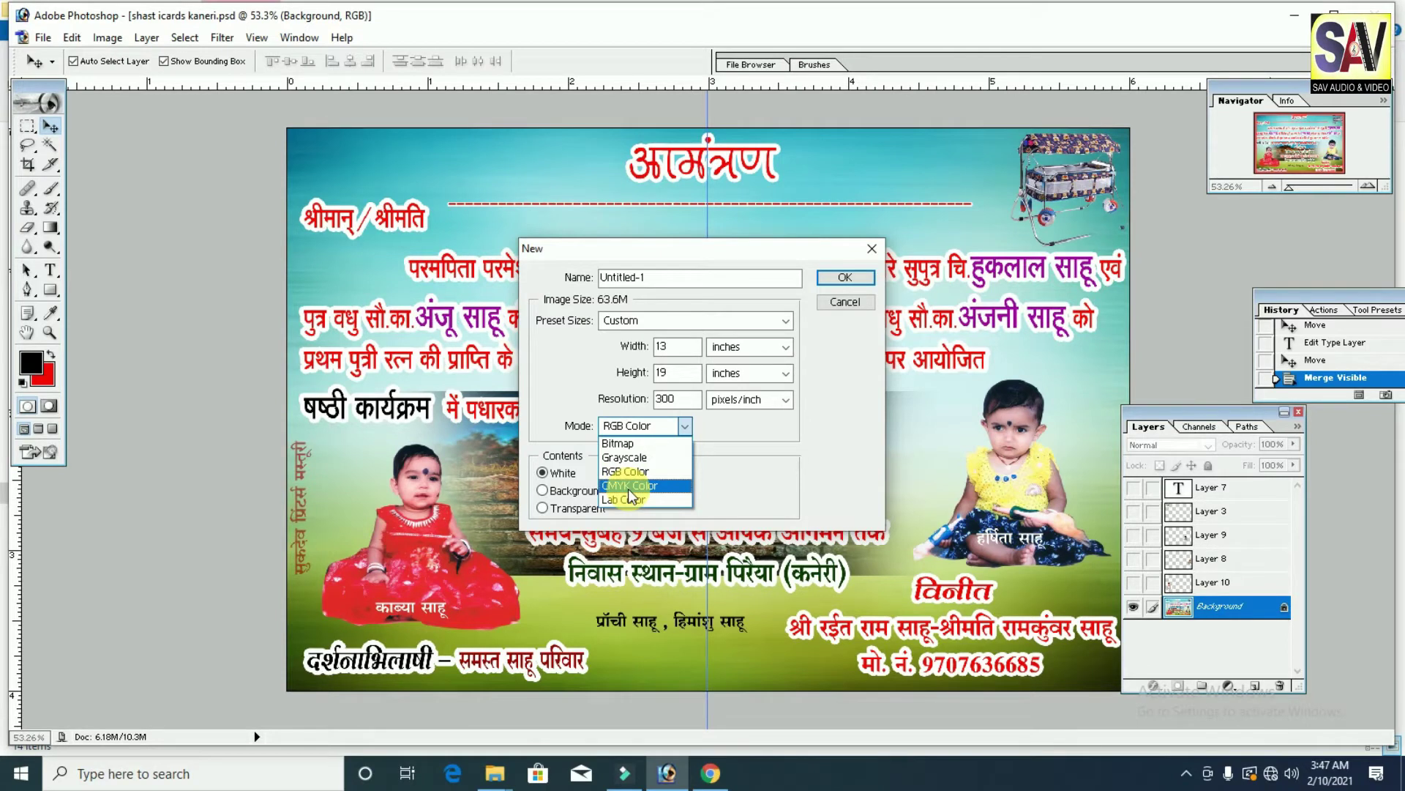
left_click(632, 486)
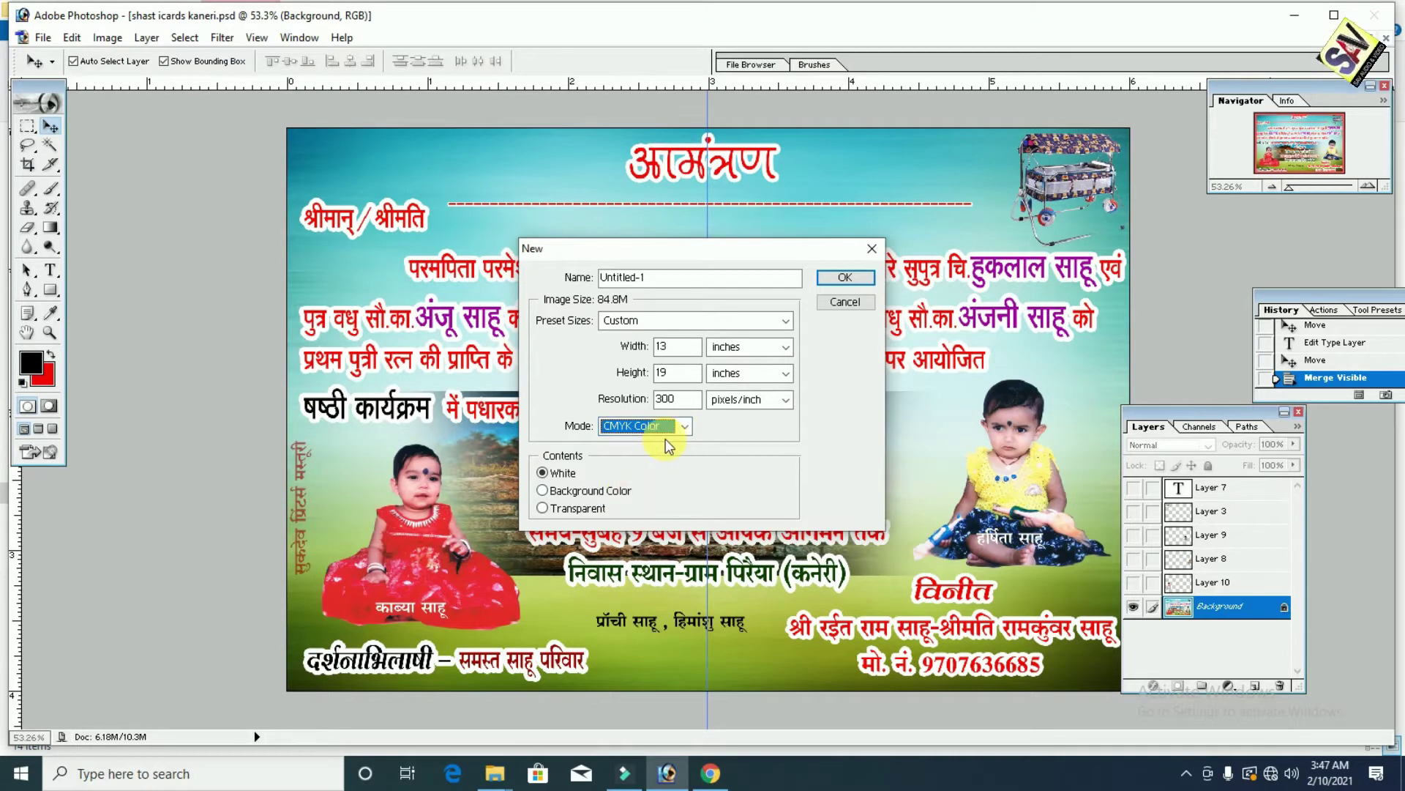
Step: Create the blank sheet and copy the merged card into its top-left corner
left_click(845, 277)
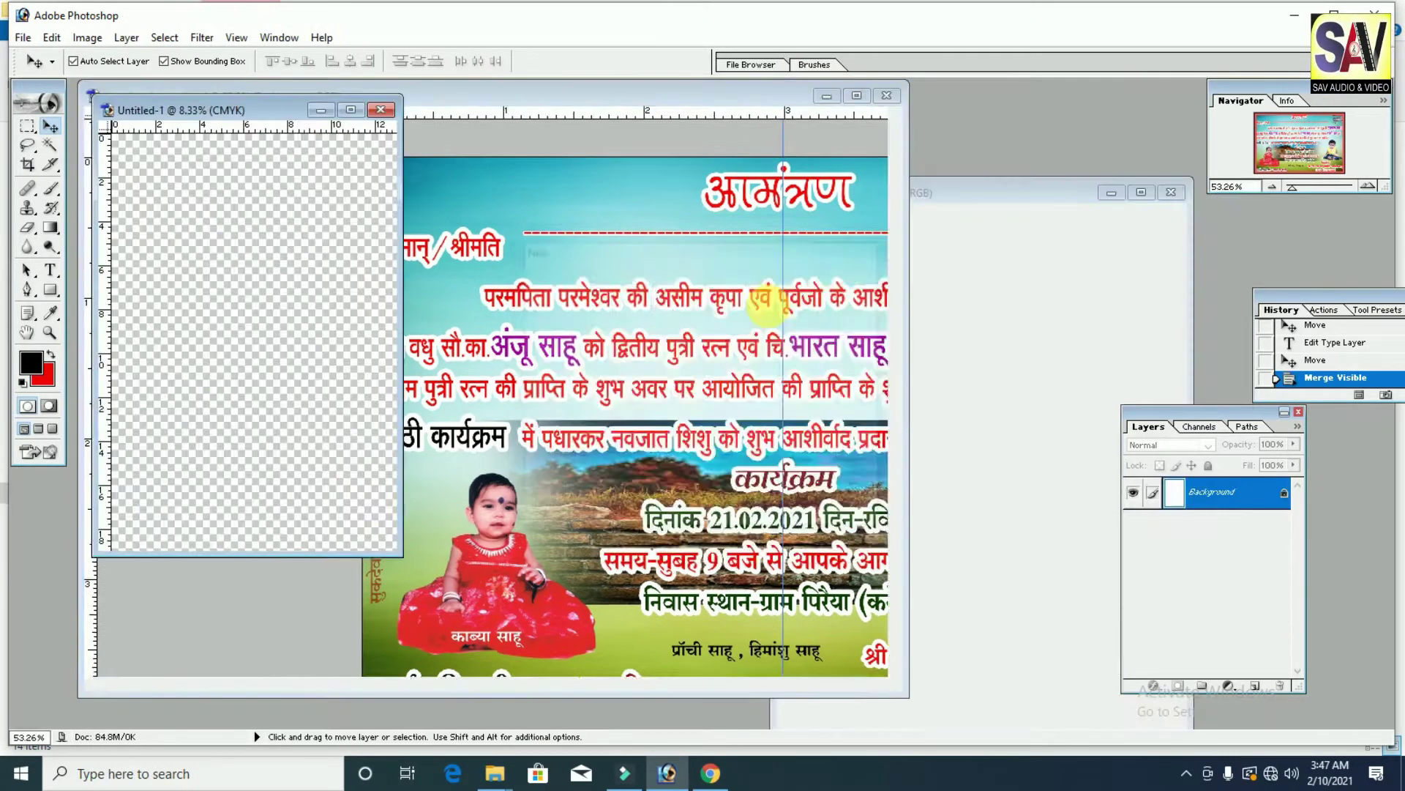
left_click_drag(248, 121, 955, 139)
left_click(569, 238)
left_click_drag(635, 104, 488, 193)
left_click_drag(582, 270, 962, 248)
left_click(1079, 127)
left_click_drag(644, 337, 635, 240)
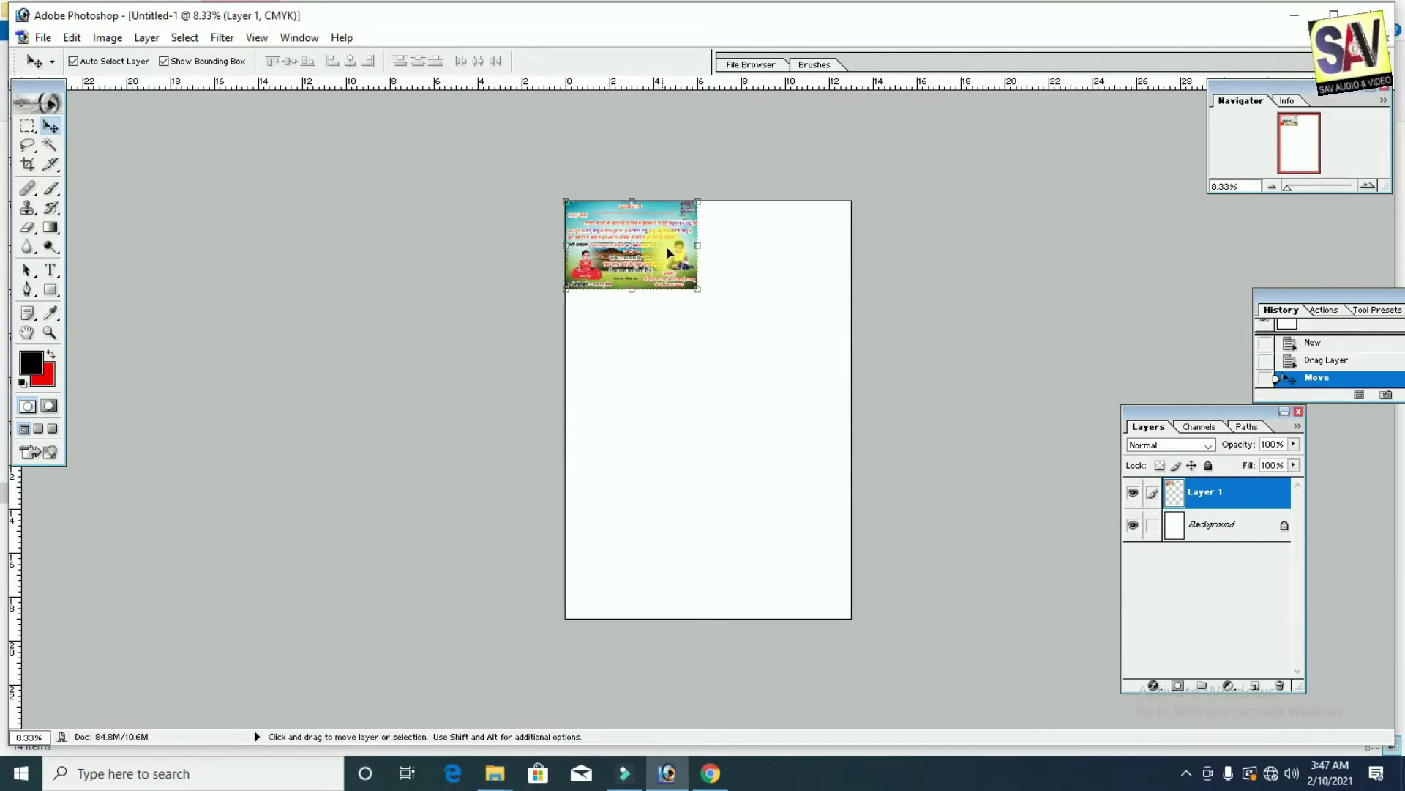
Step: Rotate the card 90° clockwise, snap it into the top-left corner, and fit the sheet on screen
key("ctrl+t")
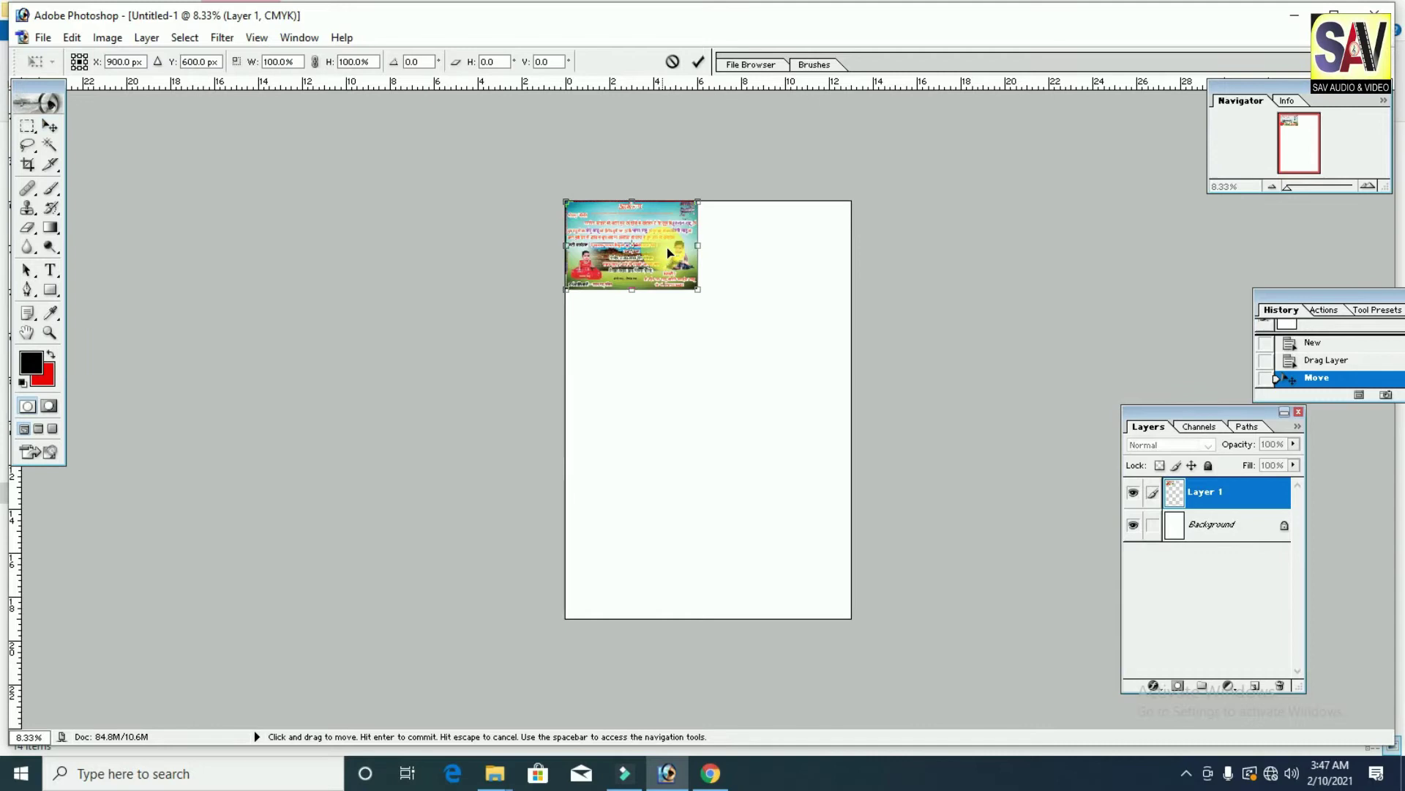
right_click(667, 248)
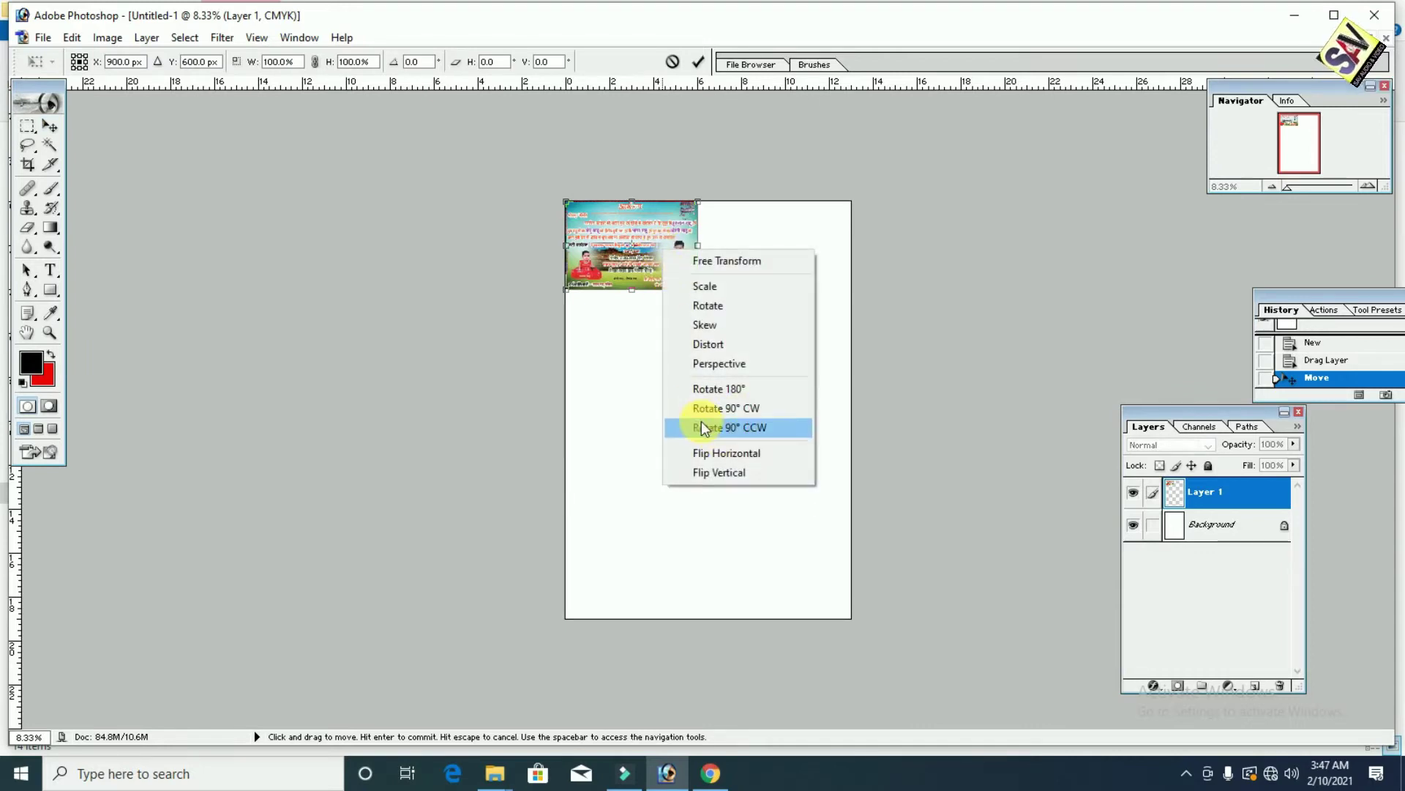
left_click(747, 408)
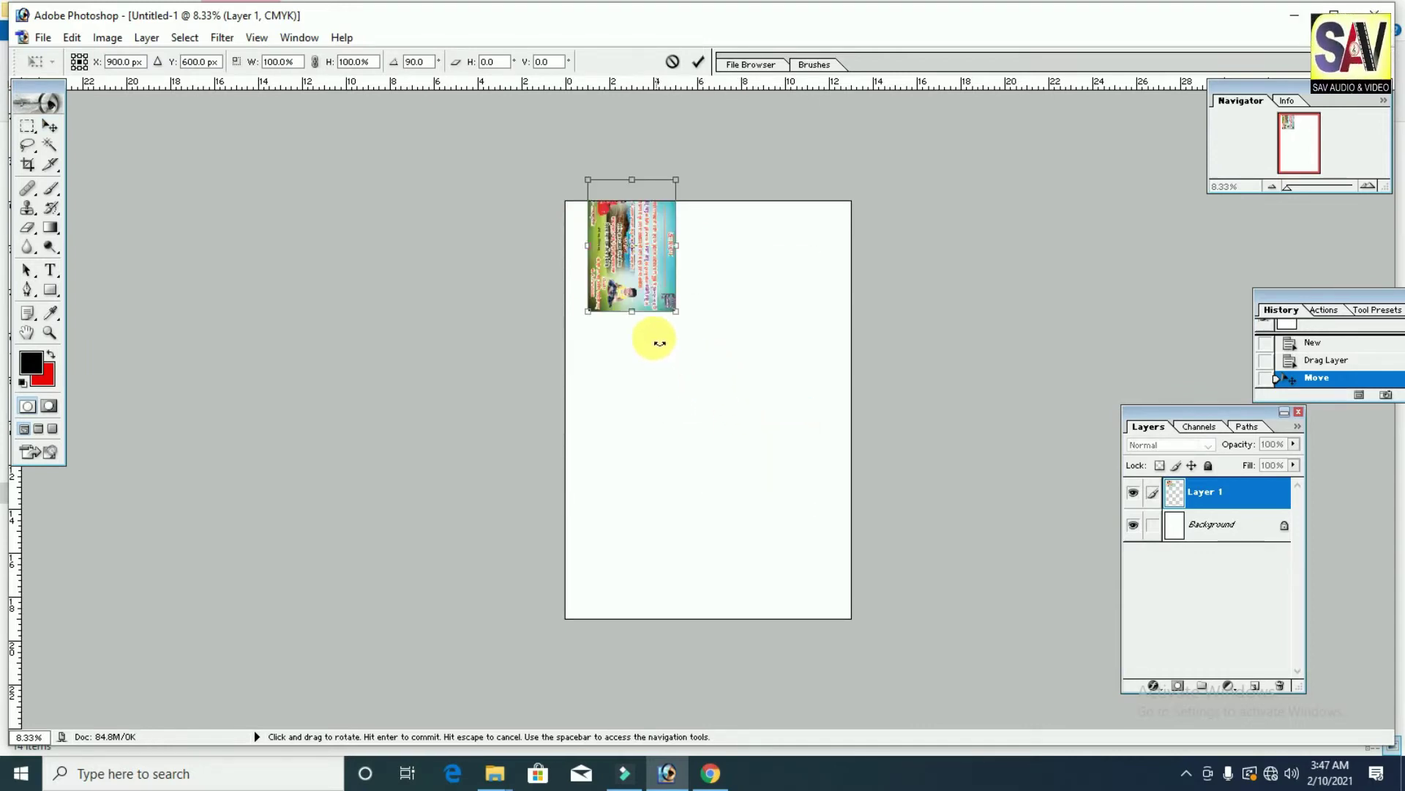
left_click_drag(662, 236, 644, 266)
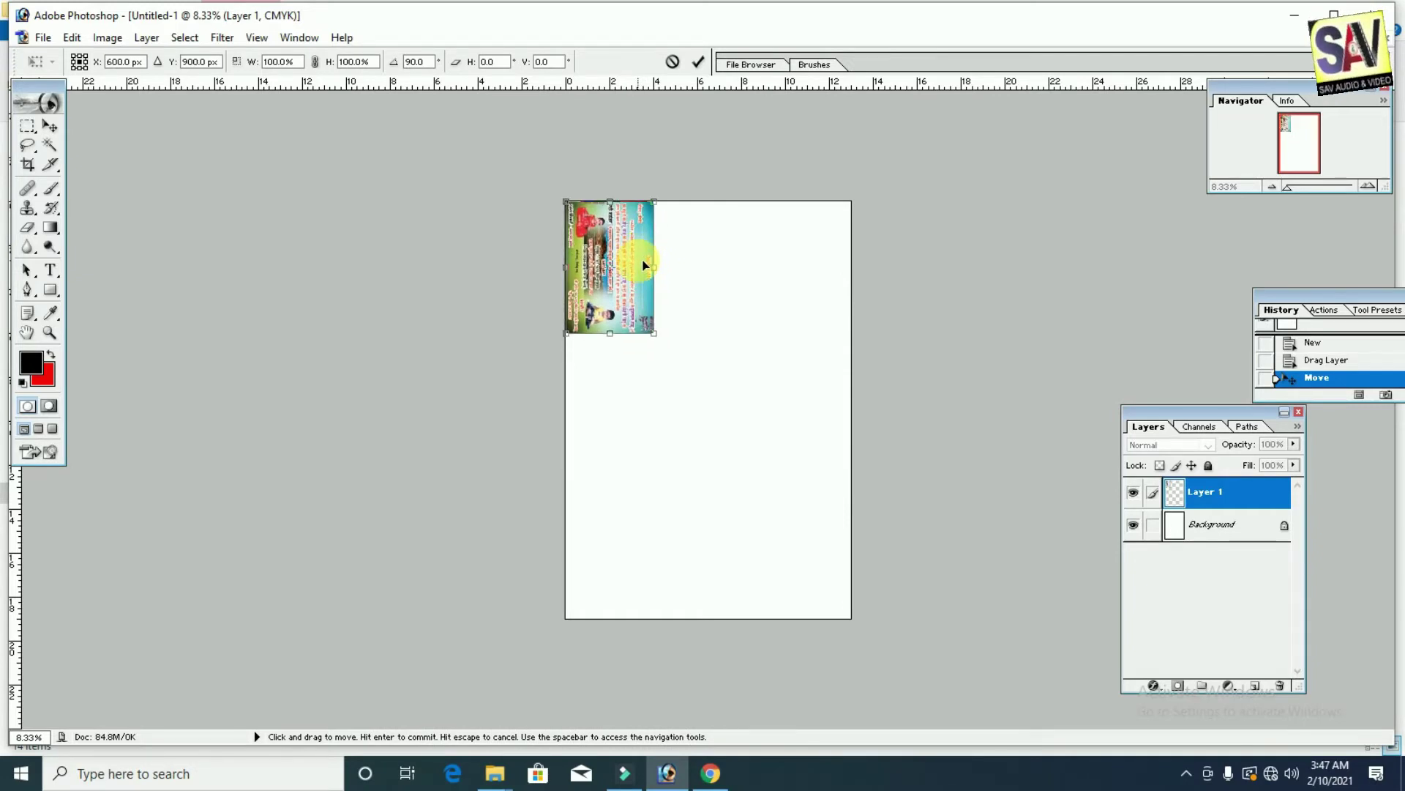
key("Return")
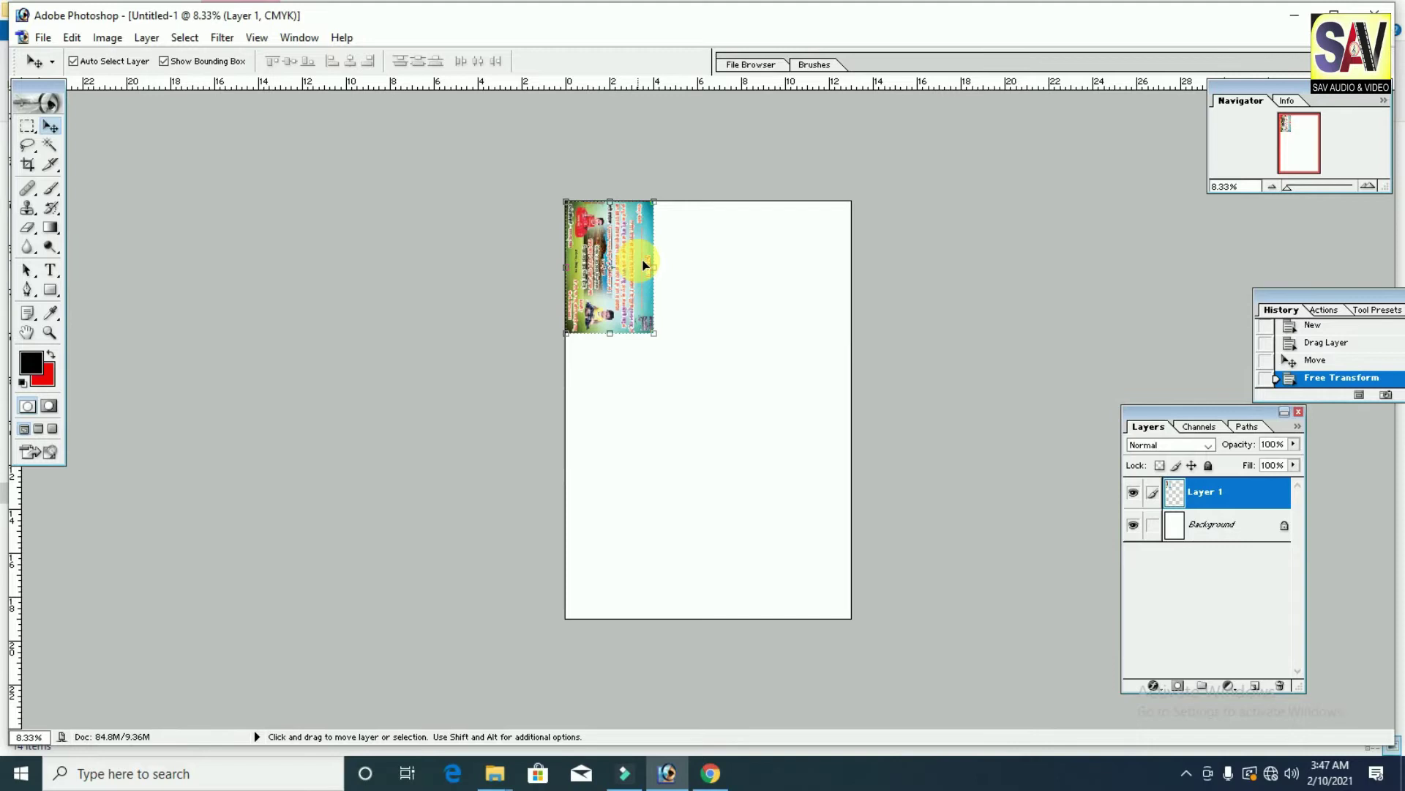
key("ctrl+0")
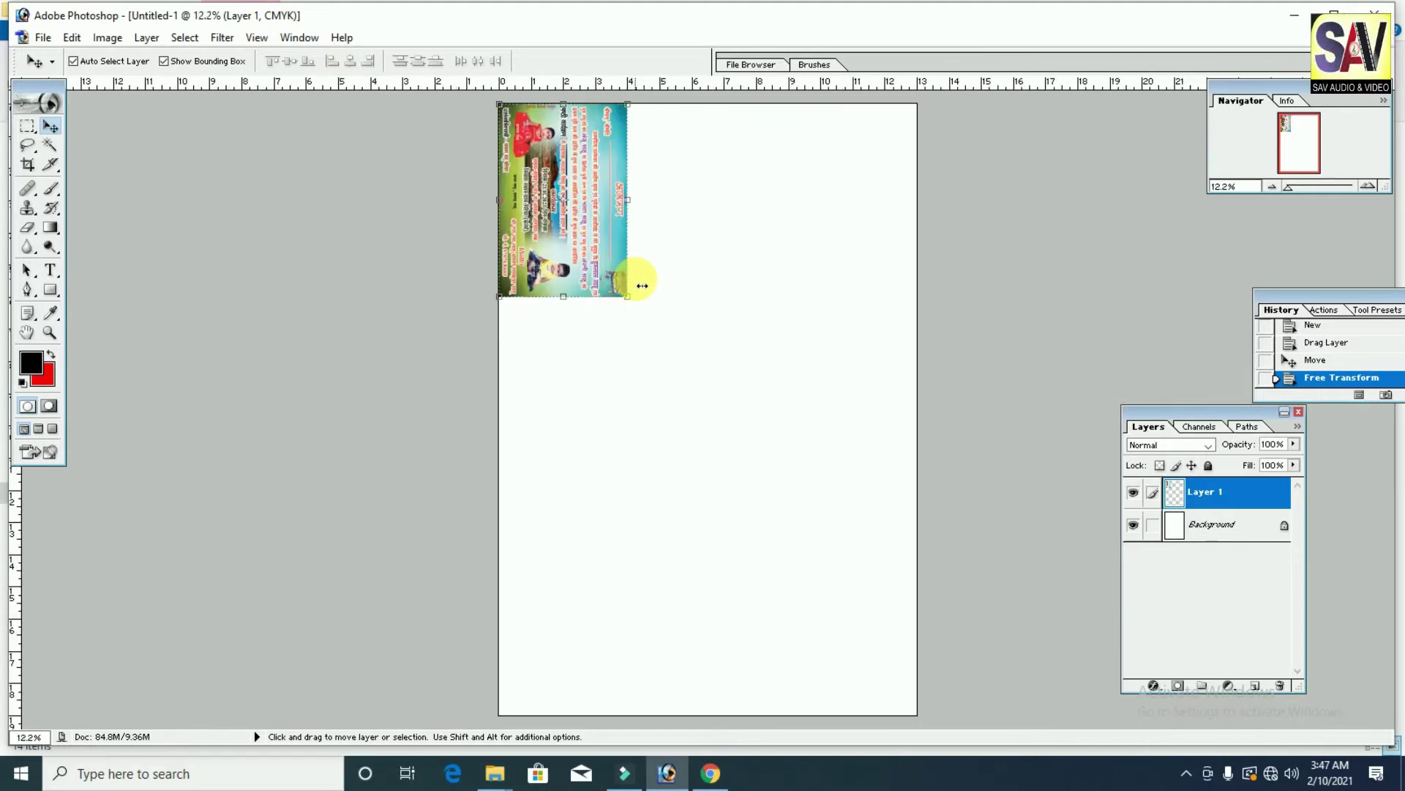
Step: Duplicate the card beside the original and align the copy
left_click_drag(595, 194, 737, 193)
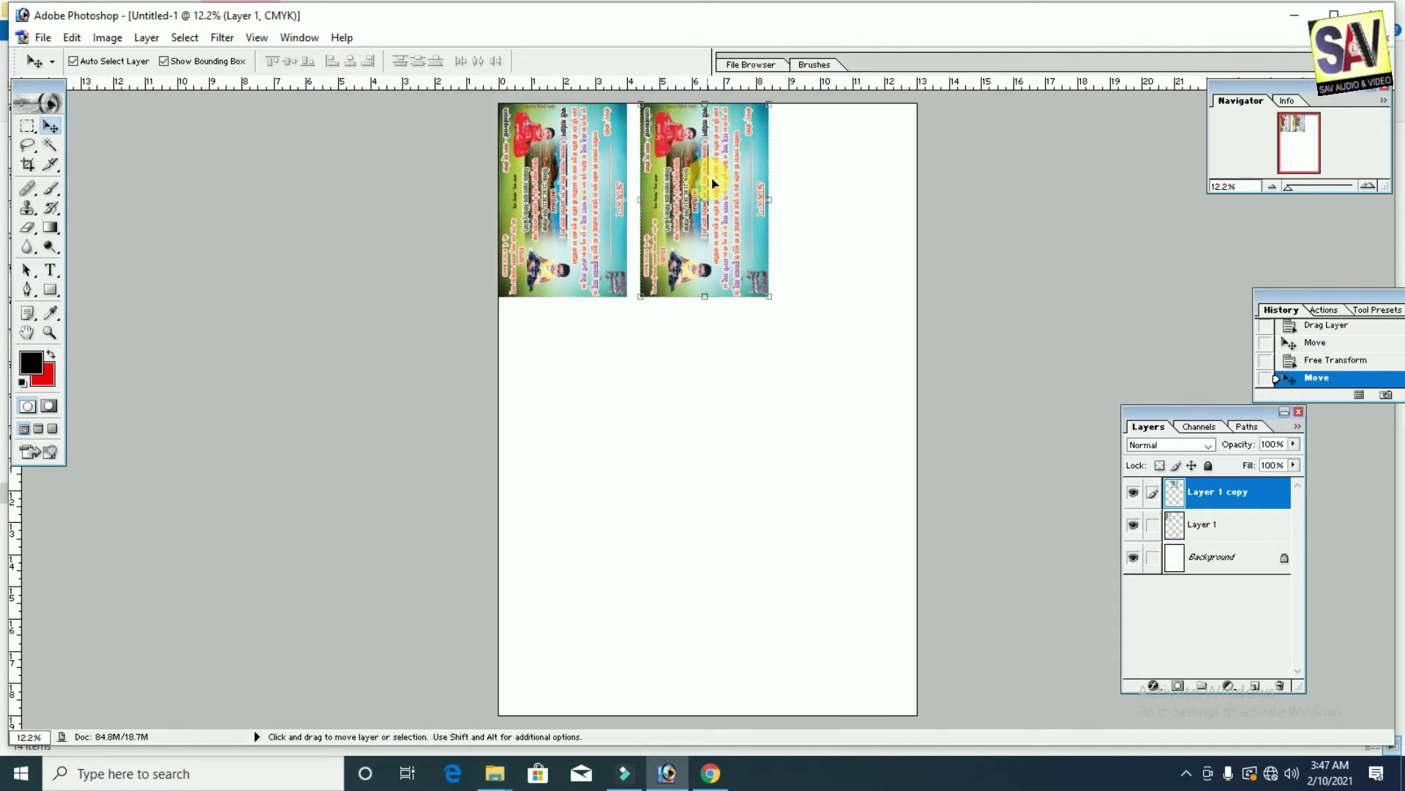
key("shift+Left")
key("shift+Left")
key("shift+Left")
key("shift+Left")
key("shift+Left")
key("shift+Left")
key("shift+Left")
key("shift+Left")
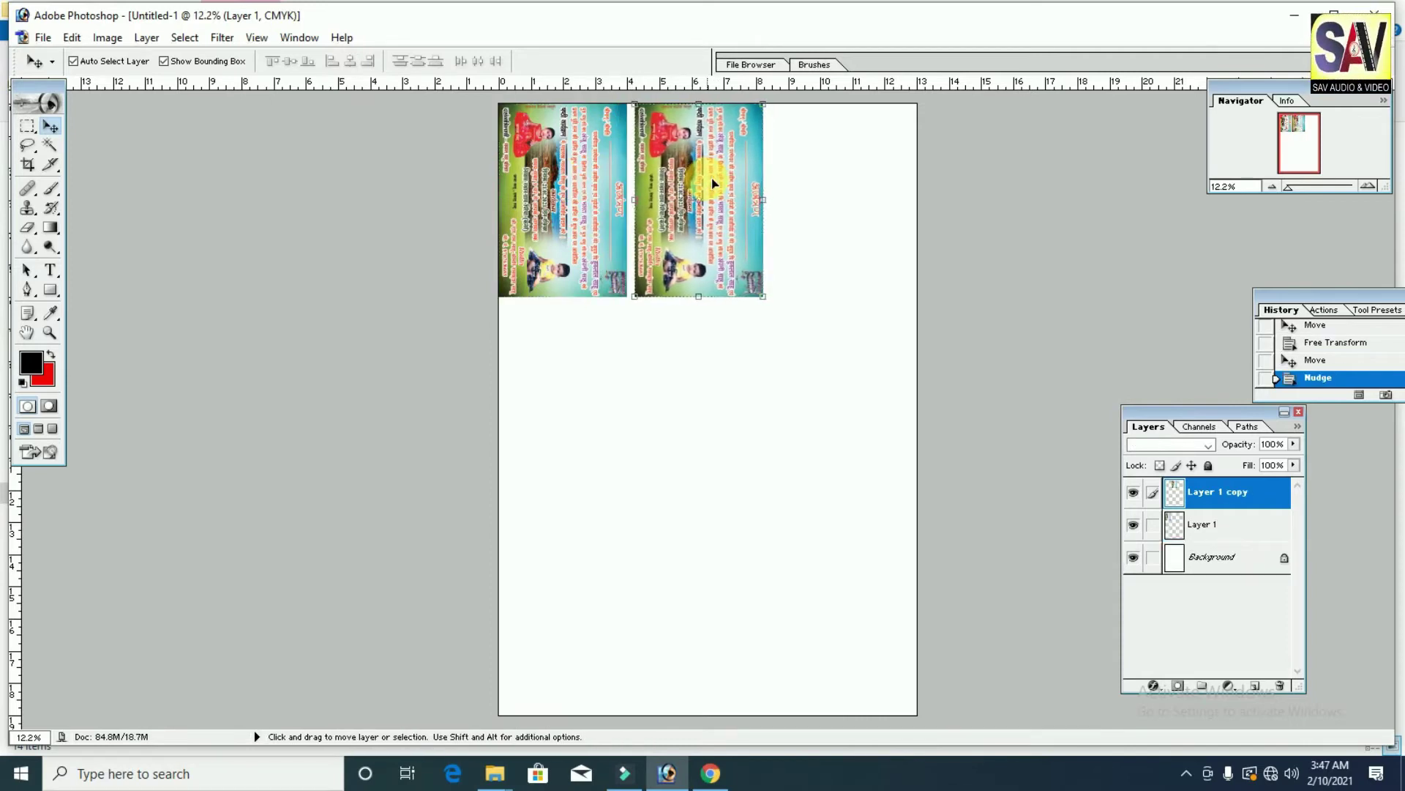
mouse_move(713, 183)
left_mouse_down()
mouse_move(766, 172)
mouse_move(724, 192)
left_mouse_up()
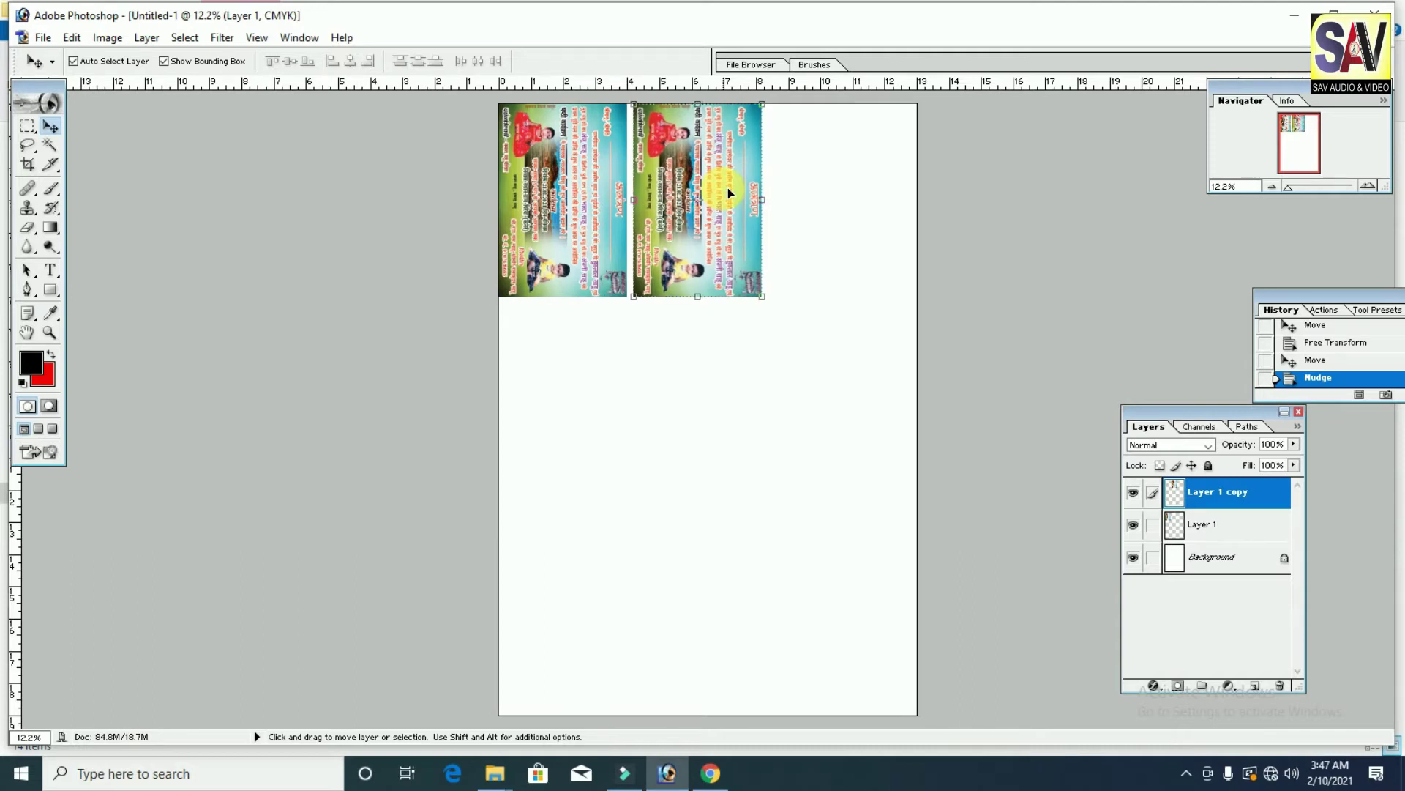
key("Left")
key("Left")
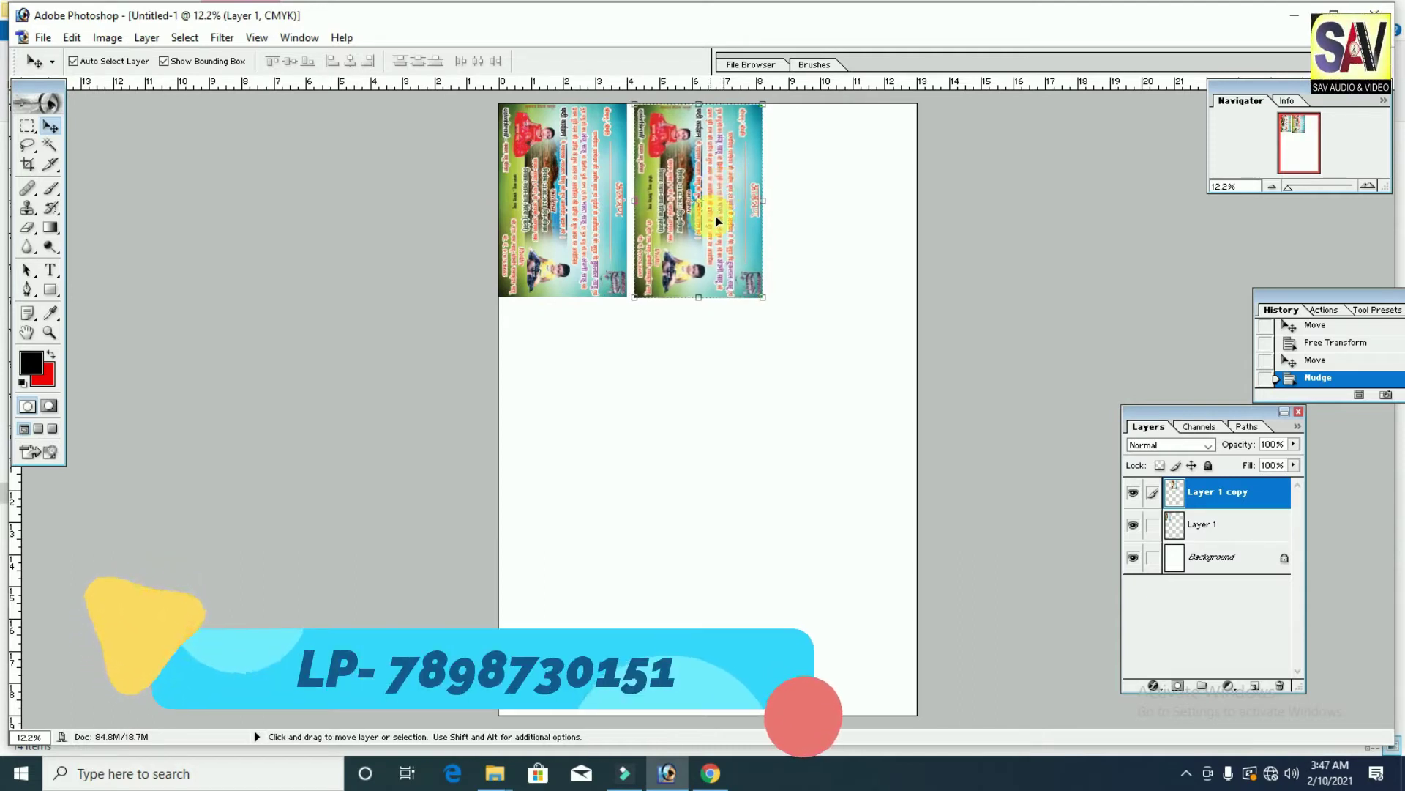
Step: Add a third card to the right and merge all three cards into one layer
key("alt")
left_click_drag(715, 217, 848, 217)
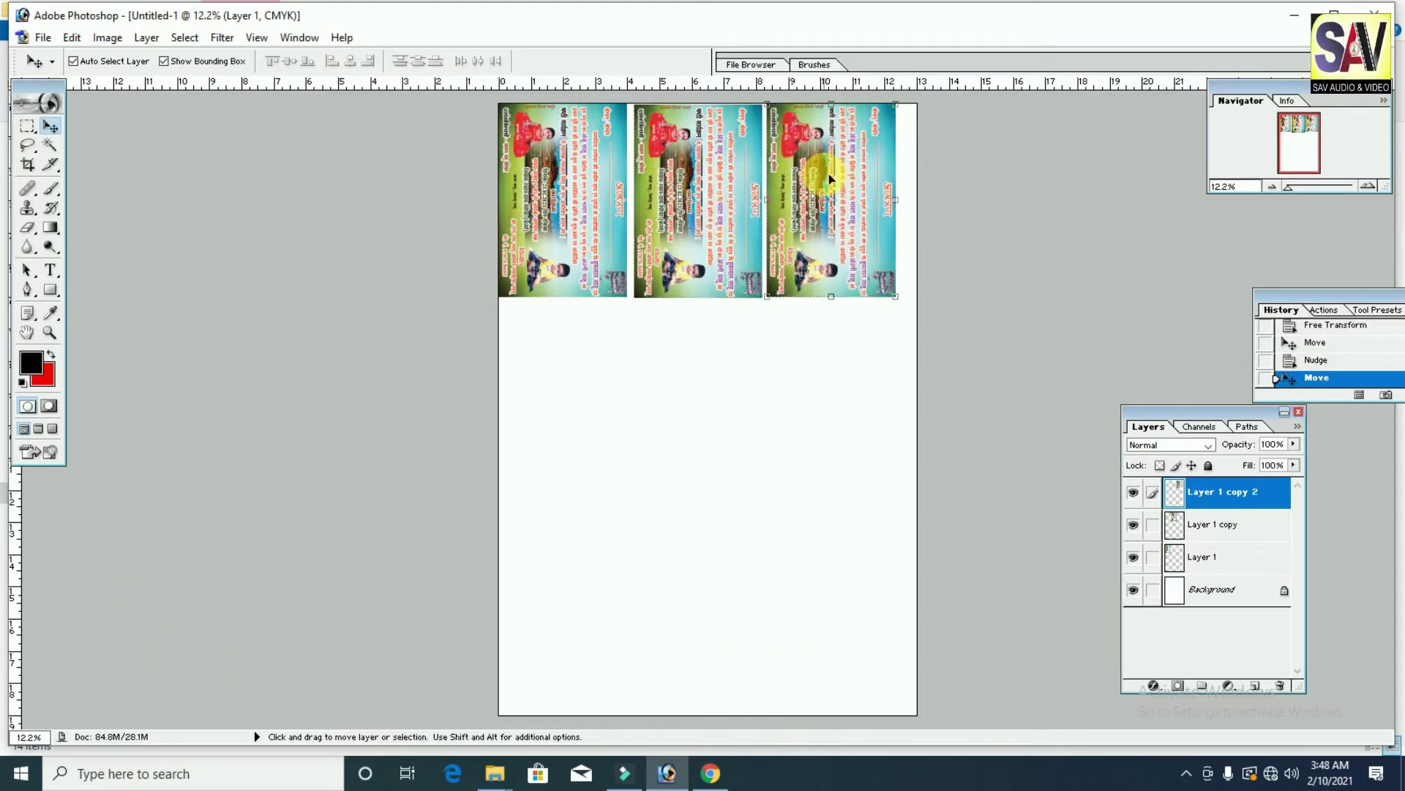
key("shift+Right")
key("shift+Right")
key("shift+Right")
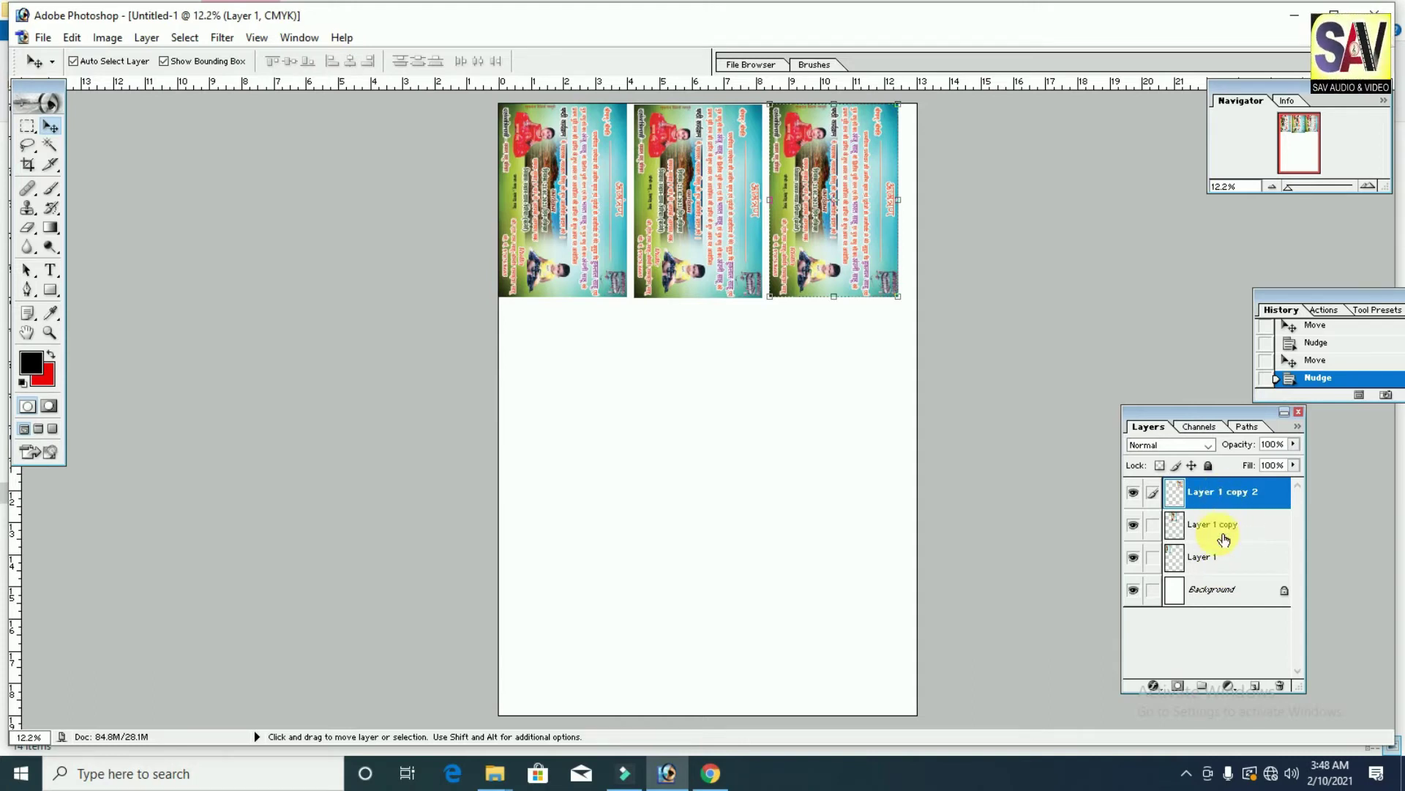
key("ctrl+e")
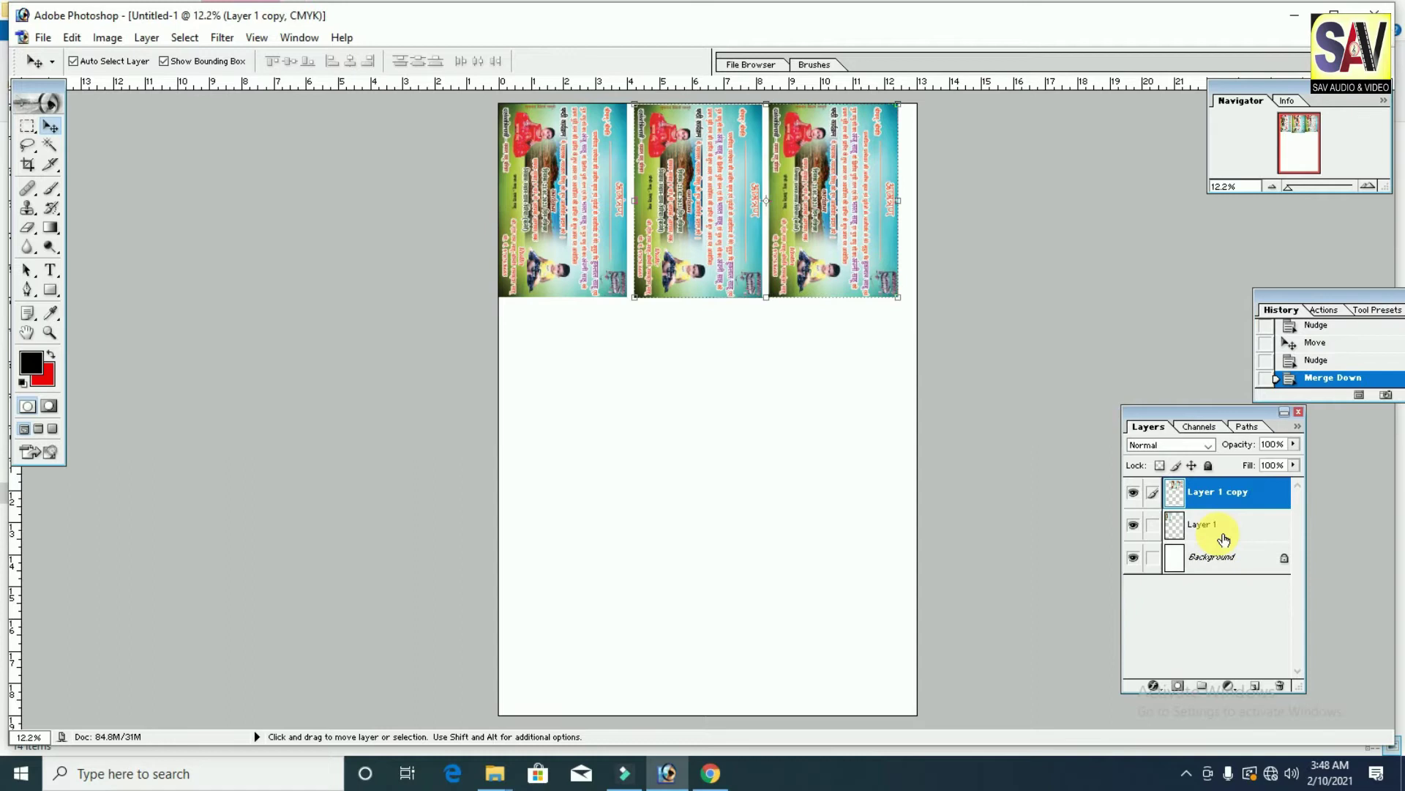
mouse_move(817, 221)
left_mouse_down()
mouse_move(826, 250)
mouse_move(820, 221)
left_mouse_up()
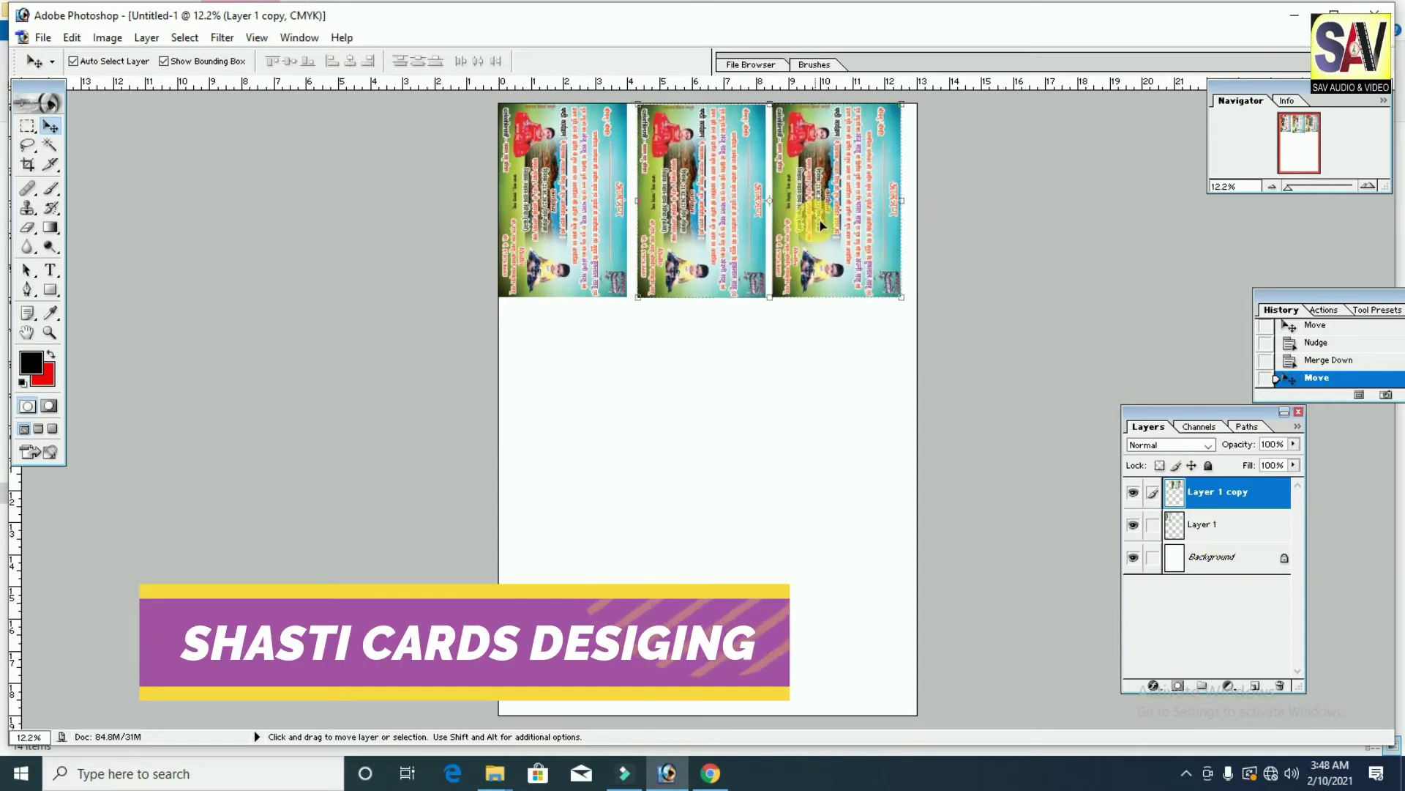
key("Left")
key("Left")
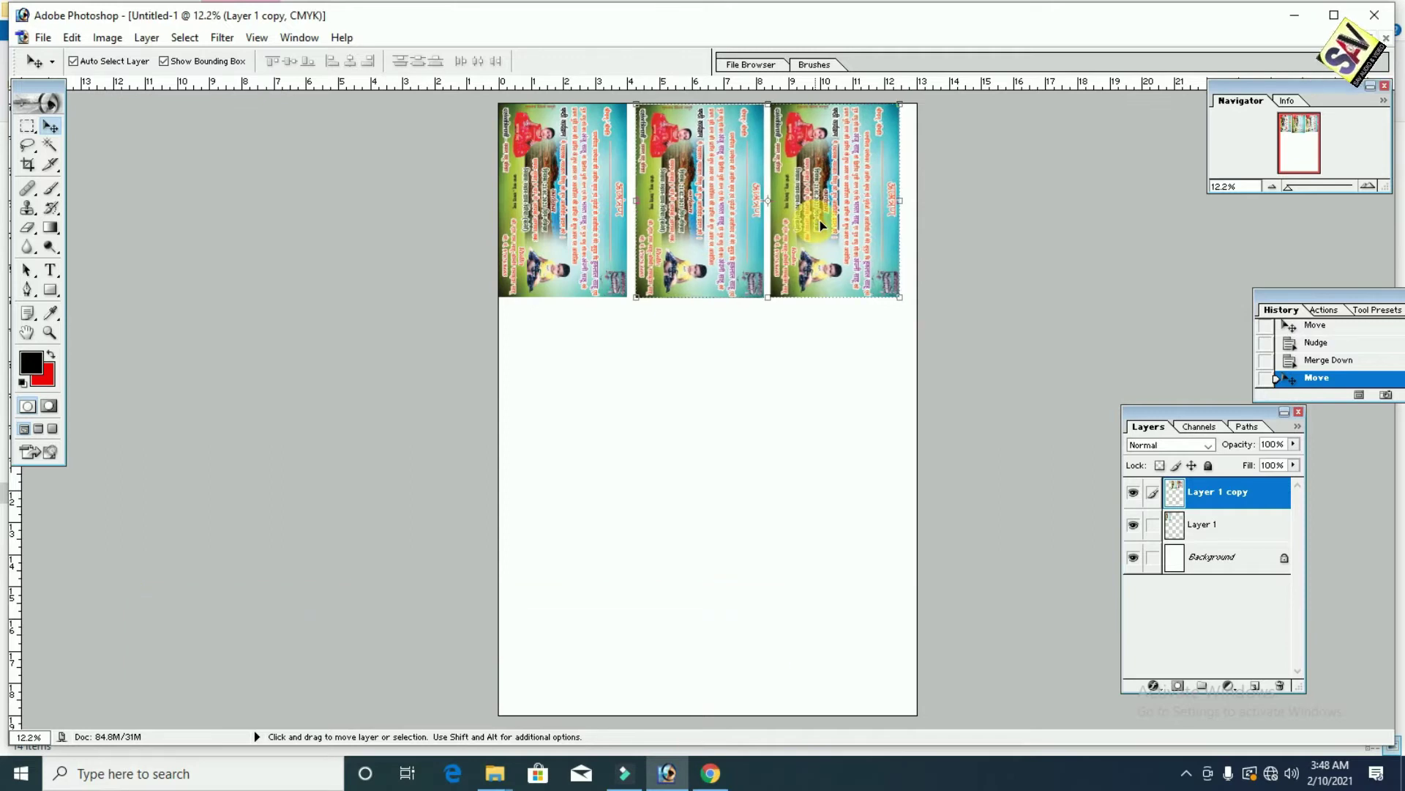
key("ctrl+e")
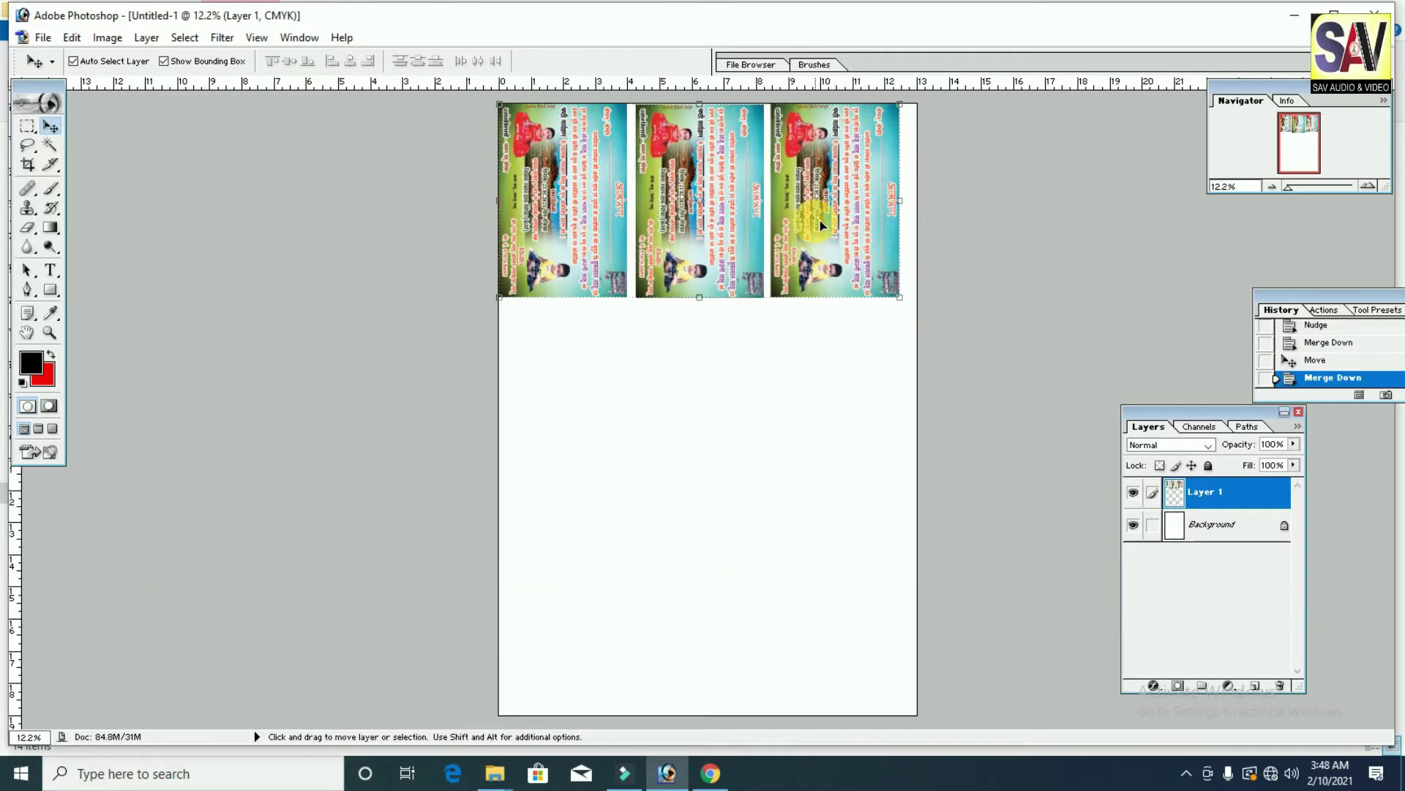
Step: Copy the row of three cards down to form a second row
left_click_drag(803, 183, 803, 188)
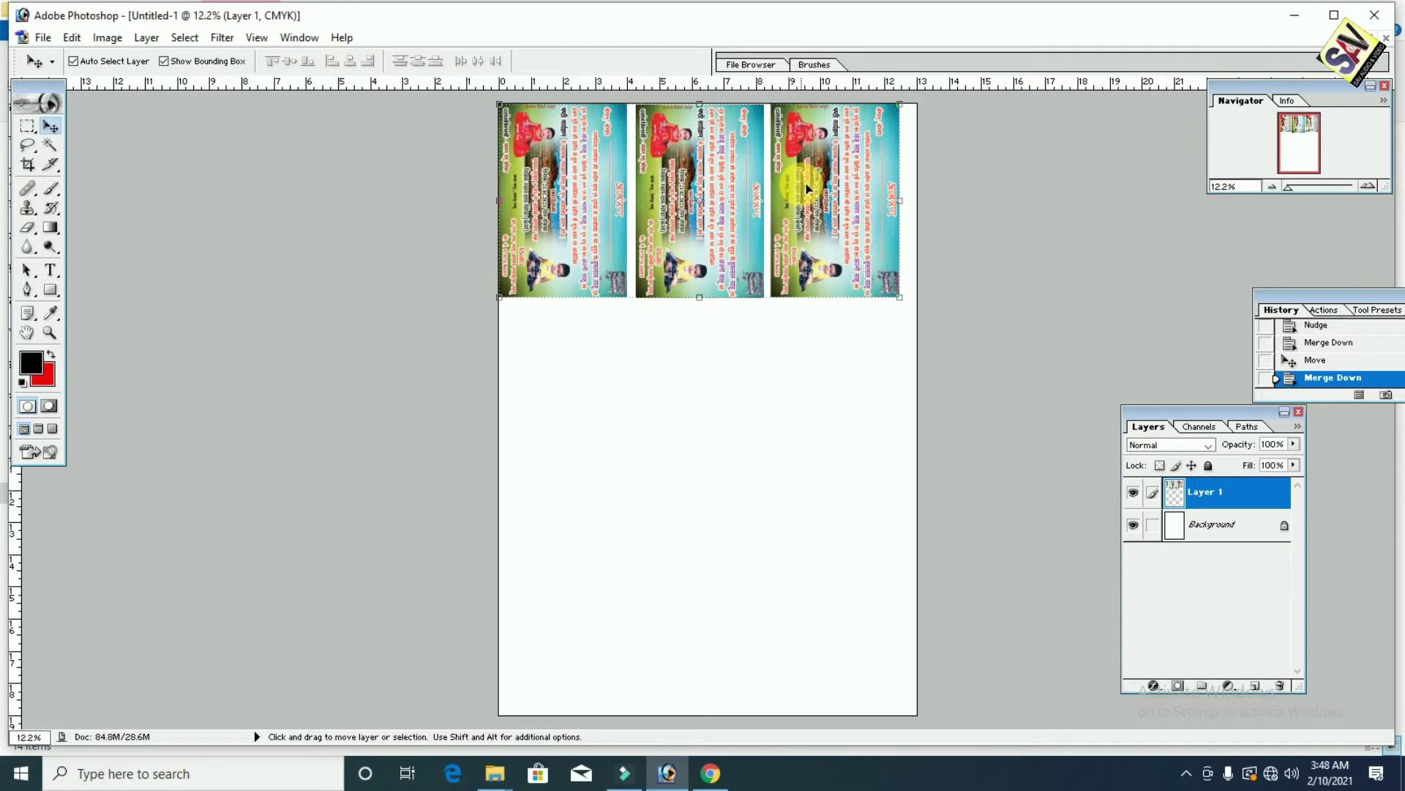
key("alt")
left_click_drag(820, 217, 833, 379)
key("Down")
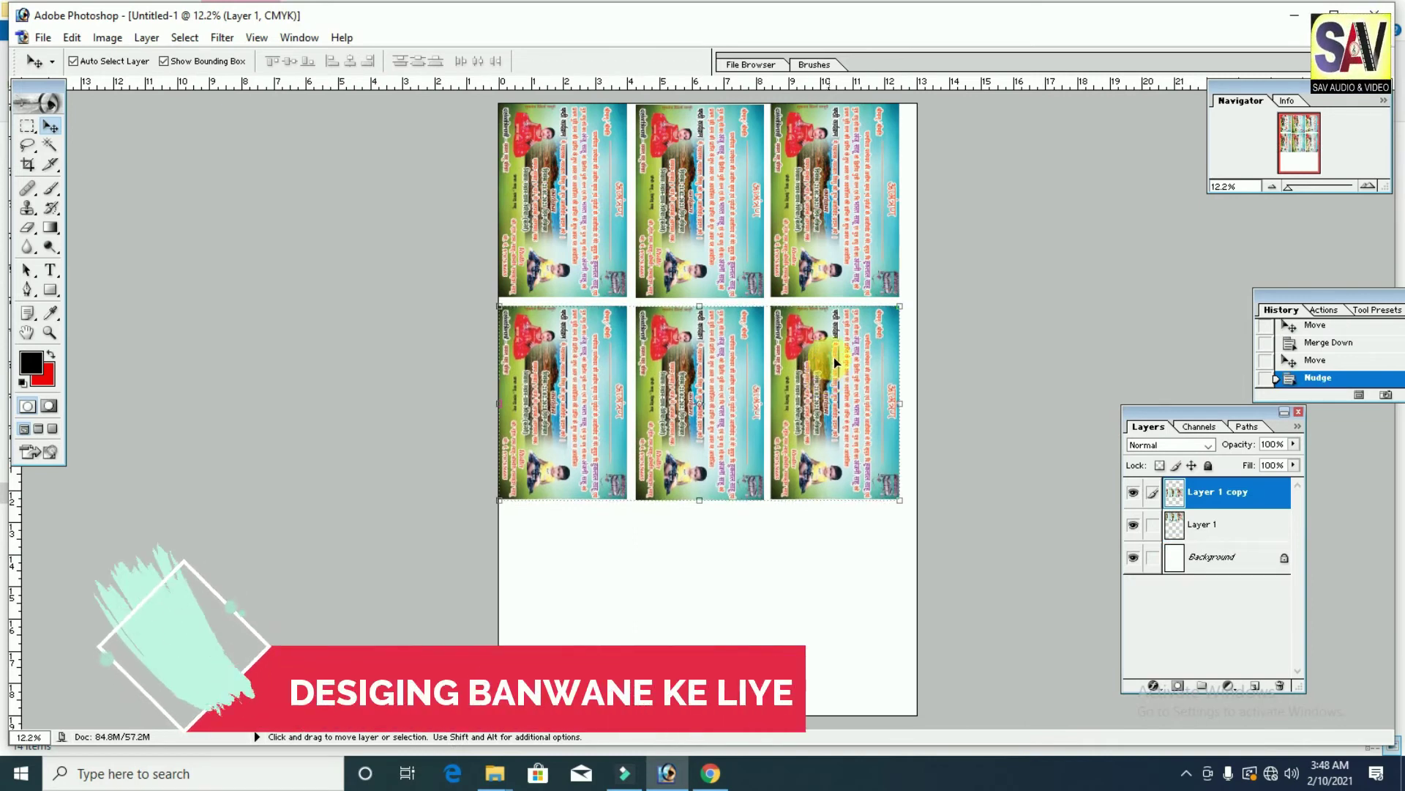
Step: Add a third row, merge the rows into Layer 1, and nudge the grid right and down
left_click_drag(866, 392, 884, 568)
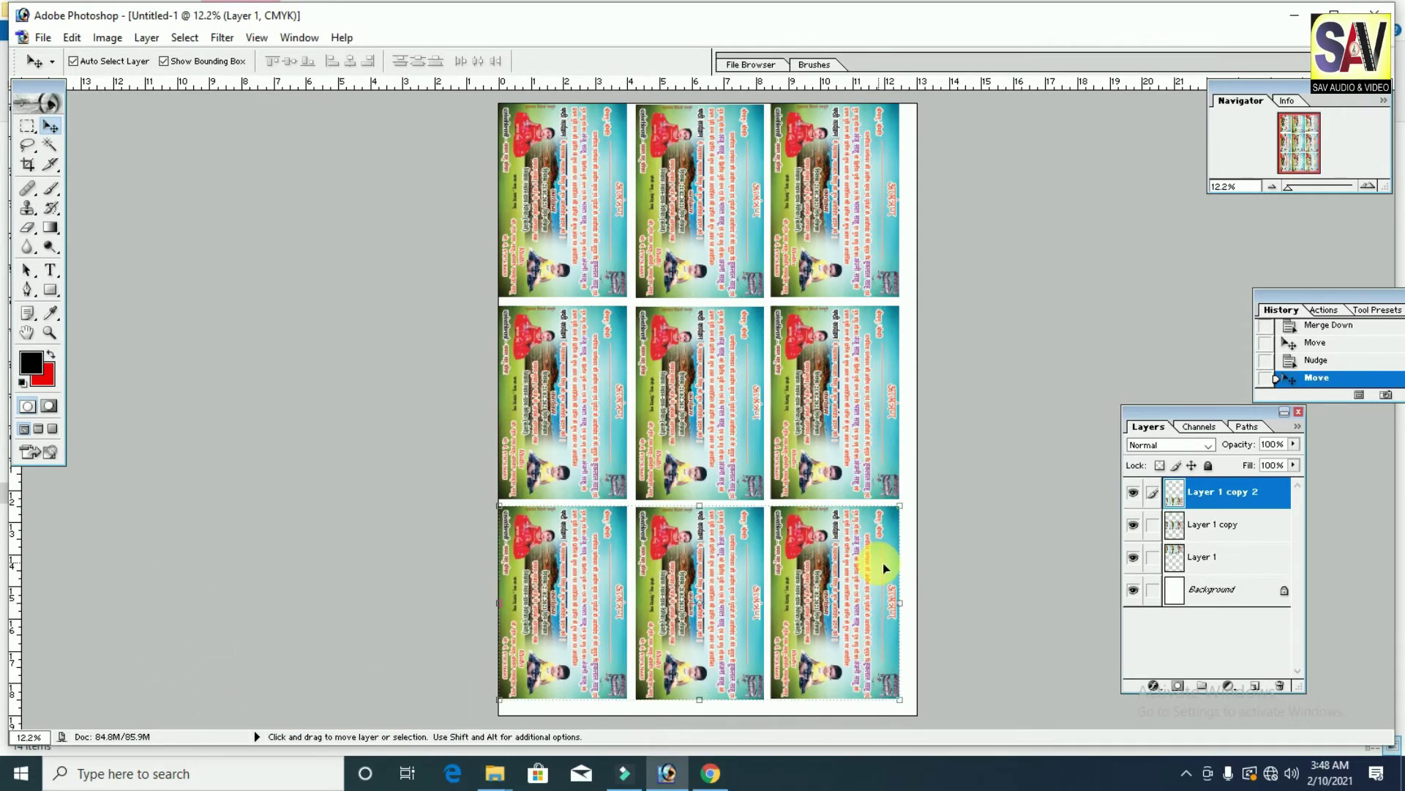
key("shift+Down")
key("shift+Down")
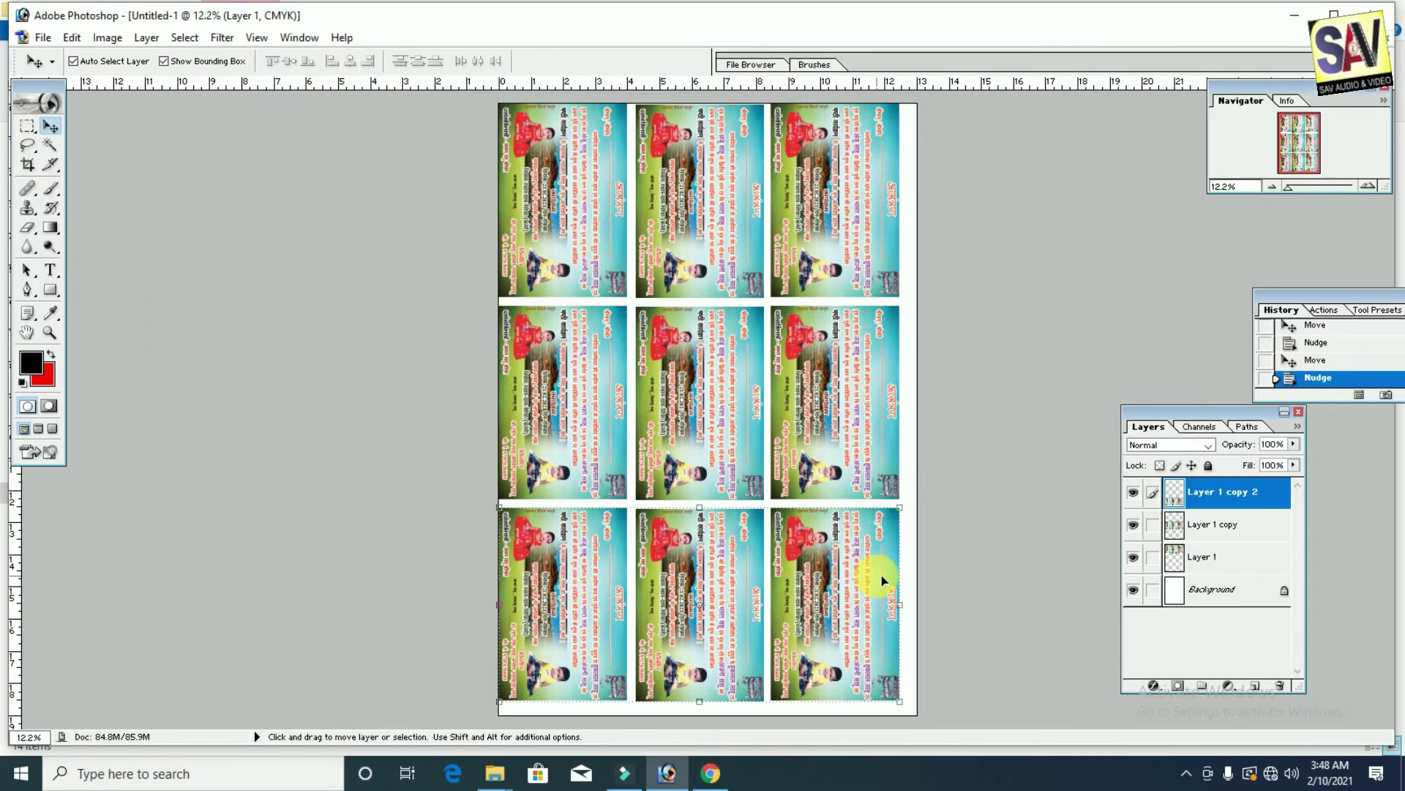
key("ctrl+e")
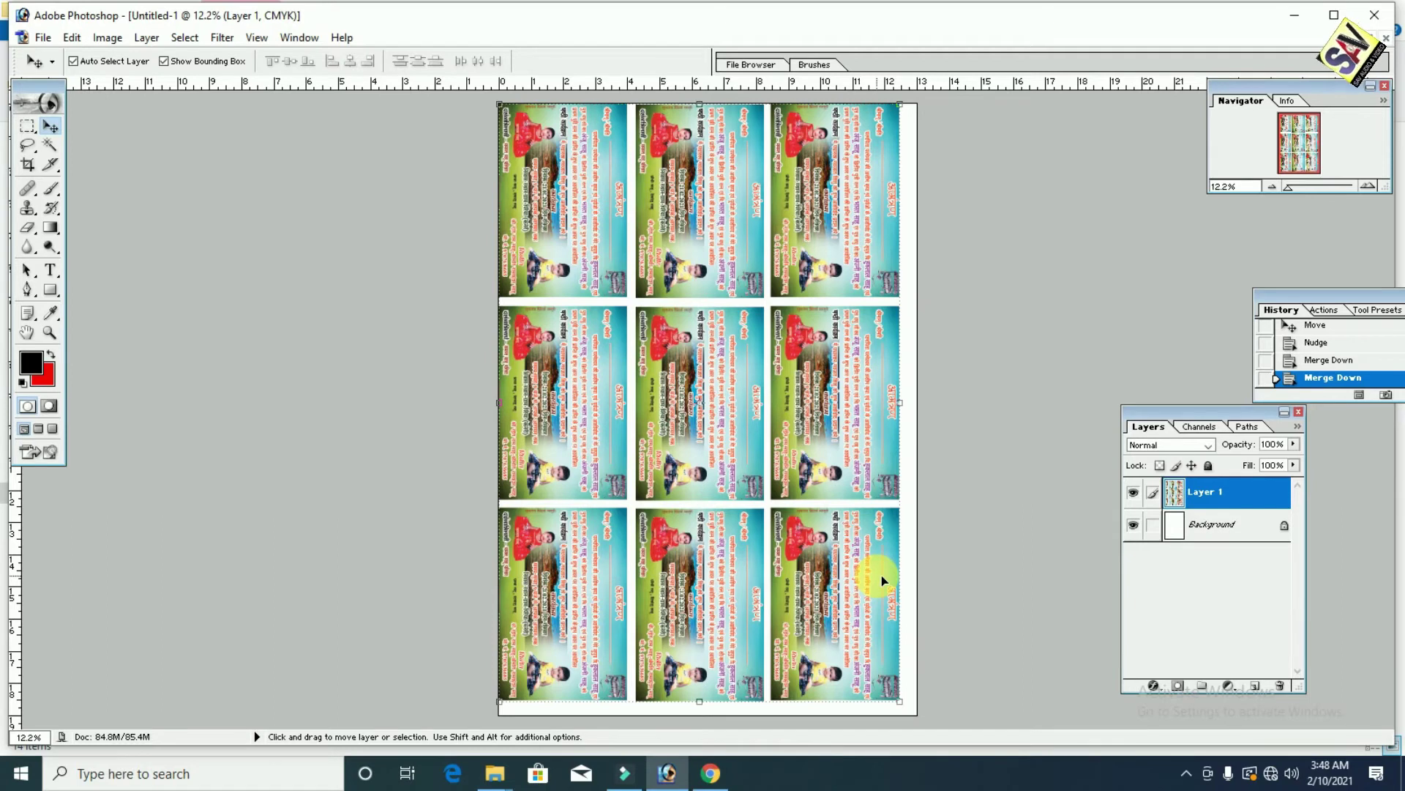
key("shift+Right")
key("shift+Right")
key("shift+Right")
key("shift+Right")
key("shift+Right")
key("shift+Right")
key("shift+Right")
key("shift+Right")
key("shift+Right")
key("shift+Down")
key("shift+Down")
key("shift+Down")
key("shift+Down")
key("shift+Down")
key("shift+Down")
key("shift+Down")
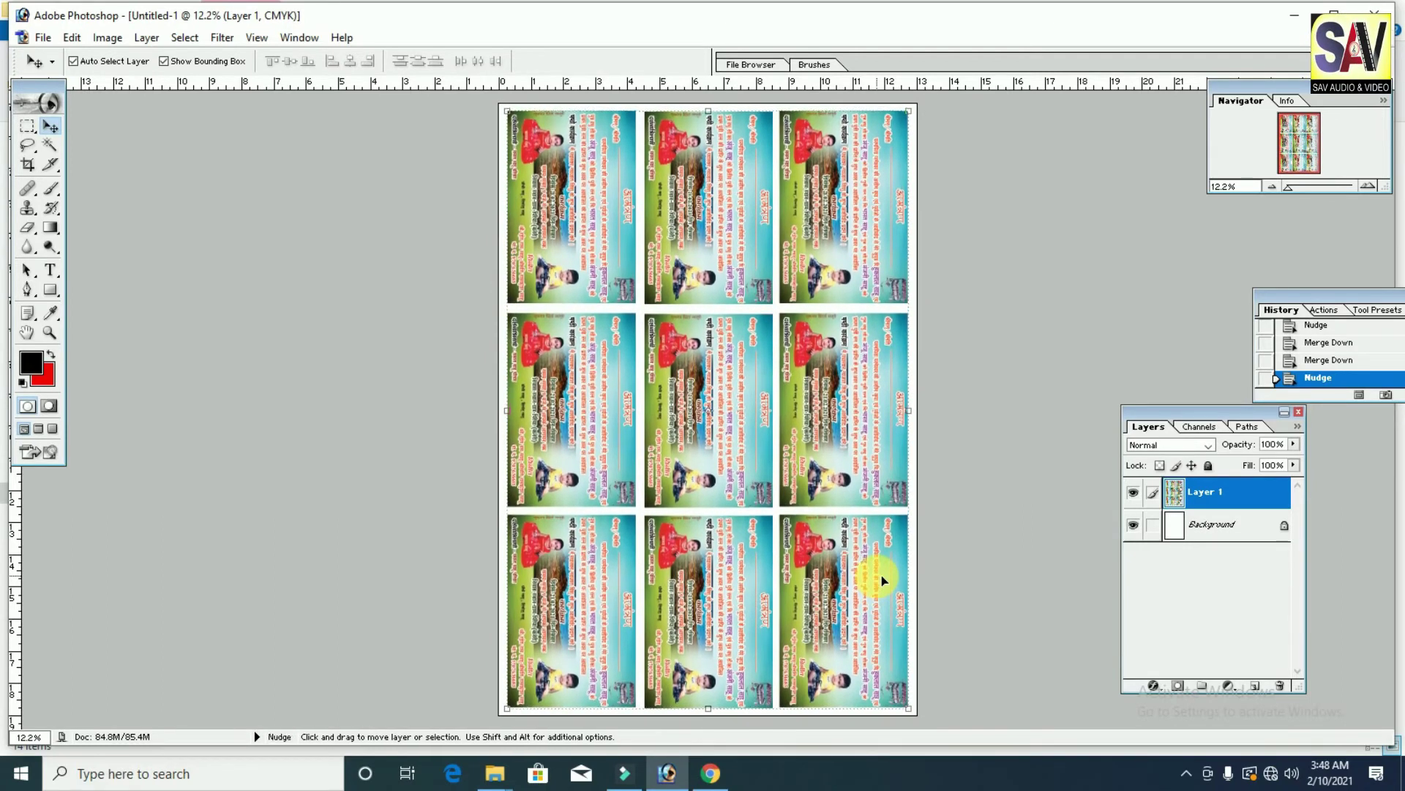
key("shift+Down")
key("shift+Down")
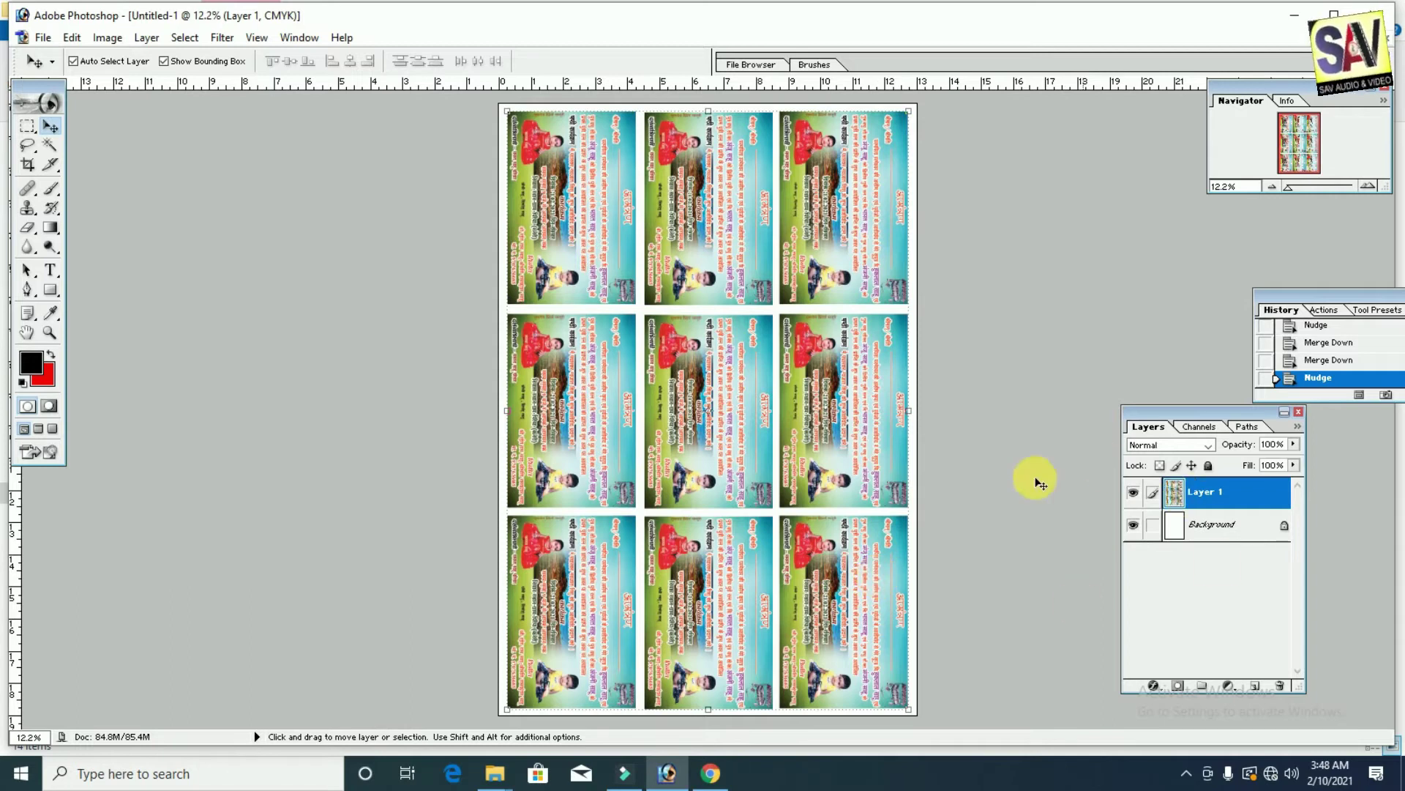
Step: Give Layer 1 a black Stroke effect of size 5 px around the cards
left_click(1157, 687)
left_click(1210, 668)
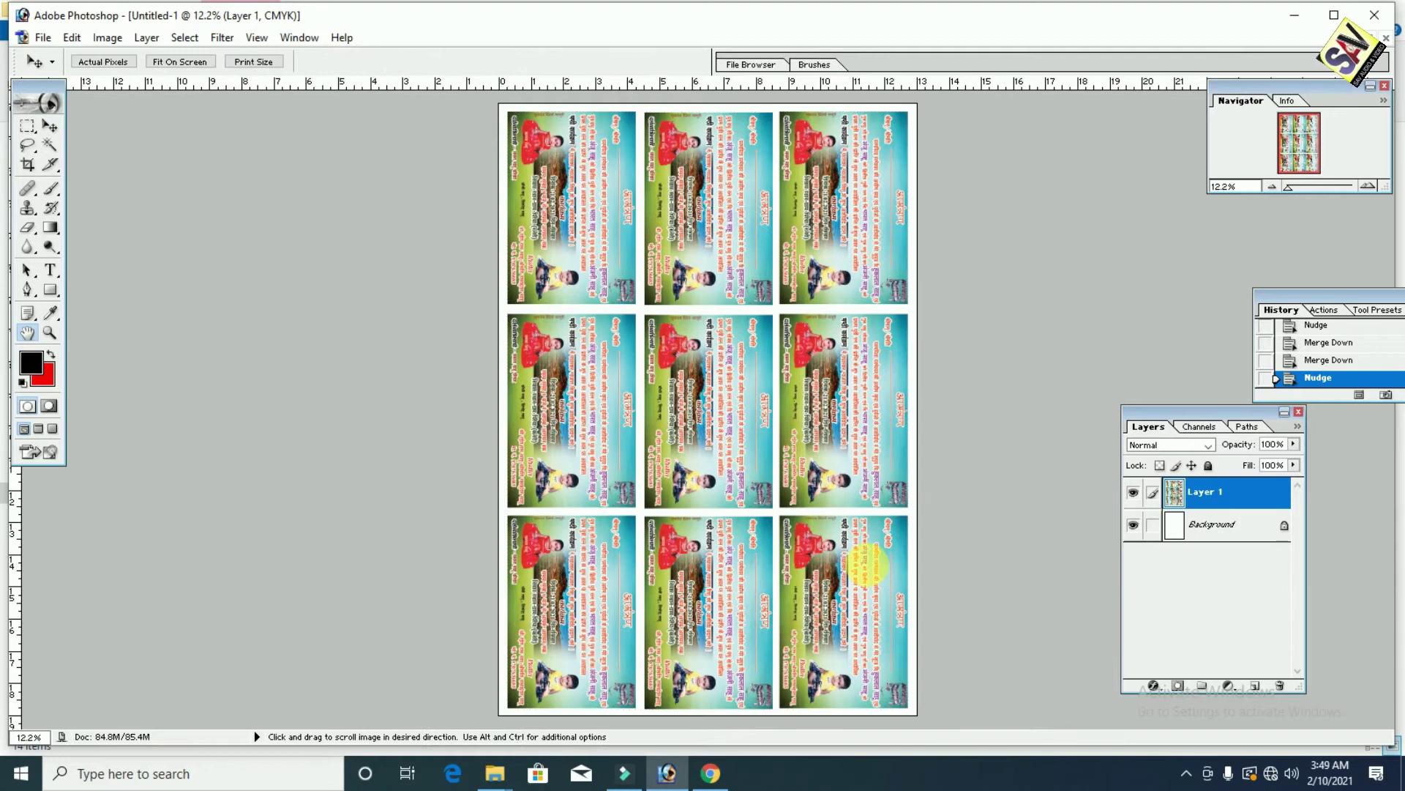
left_click(1030, 593)
left_click_drag(908, 439, 981, 715)
left_click(1066, 418)
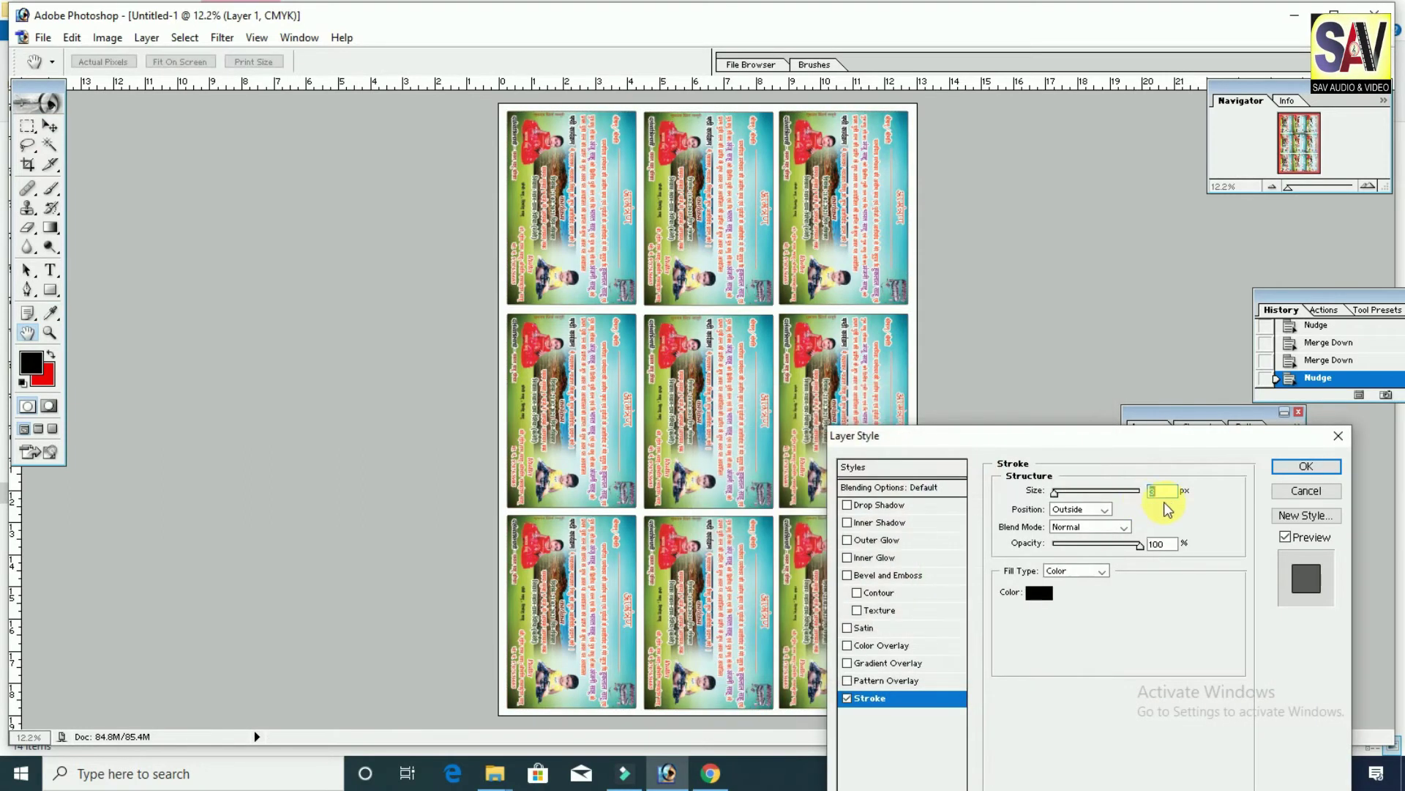
type("5")
key("Return")
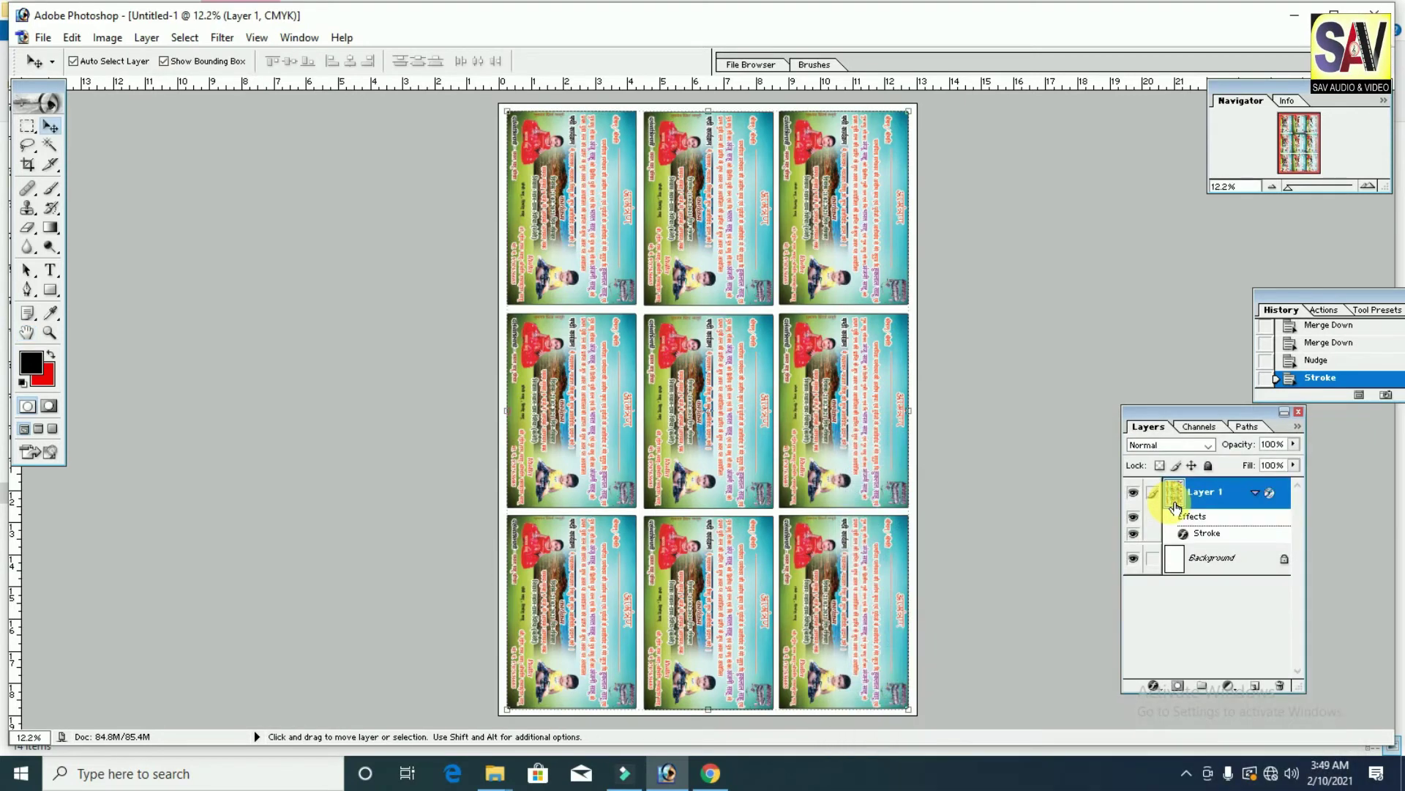
key("ctrl+plus")
key("ctrl+plus")
key("ctrl+plus")
key("ctrl+plus")
key("ctrl+plus")
key("ctrl+plus")
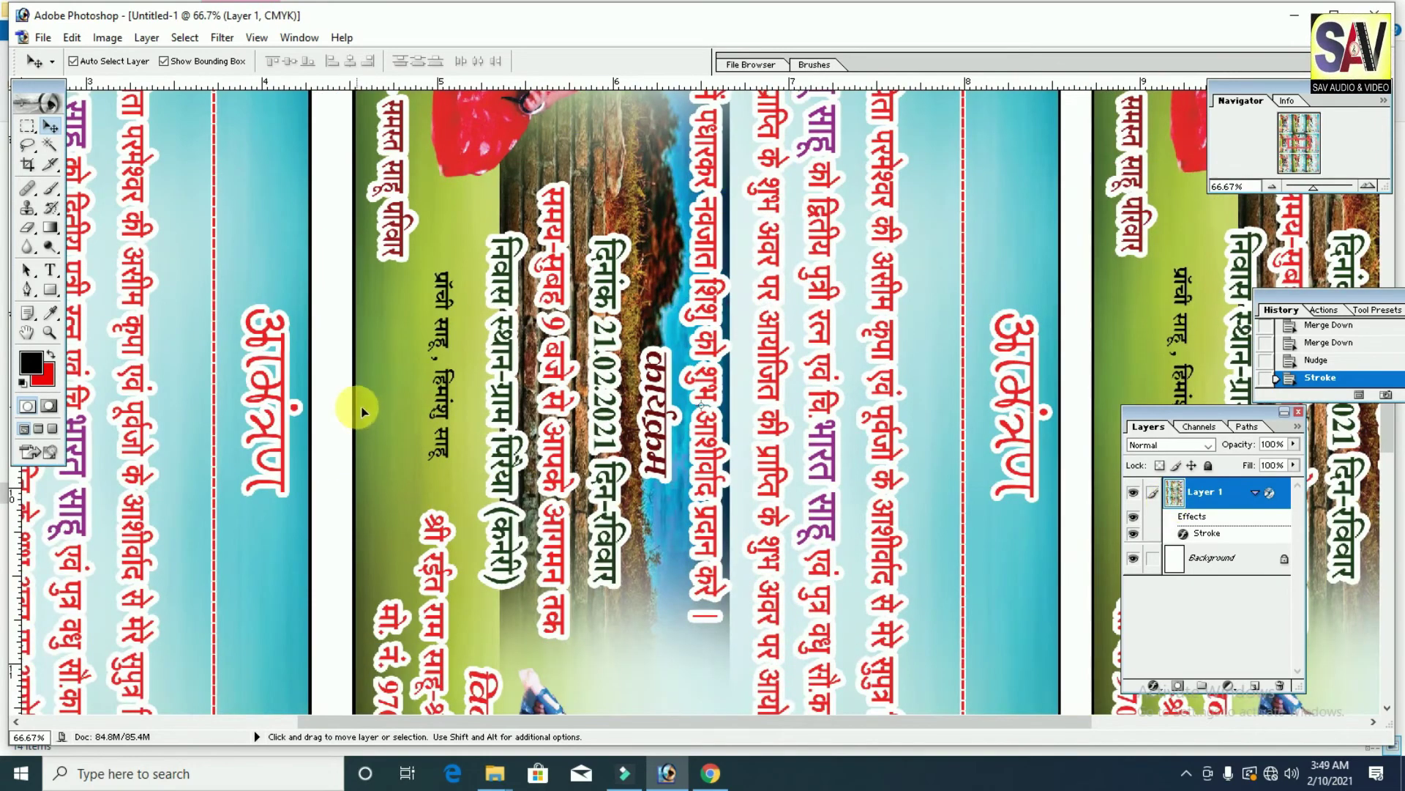
Step: Scroll across the zoomed sheet to check the card outlines, then zoom back out
scroll(366, 388, "up", 3)
scroll(388, 364, "up", 10)
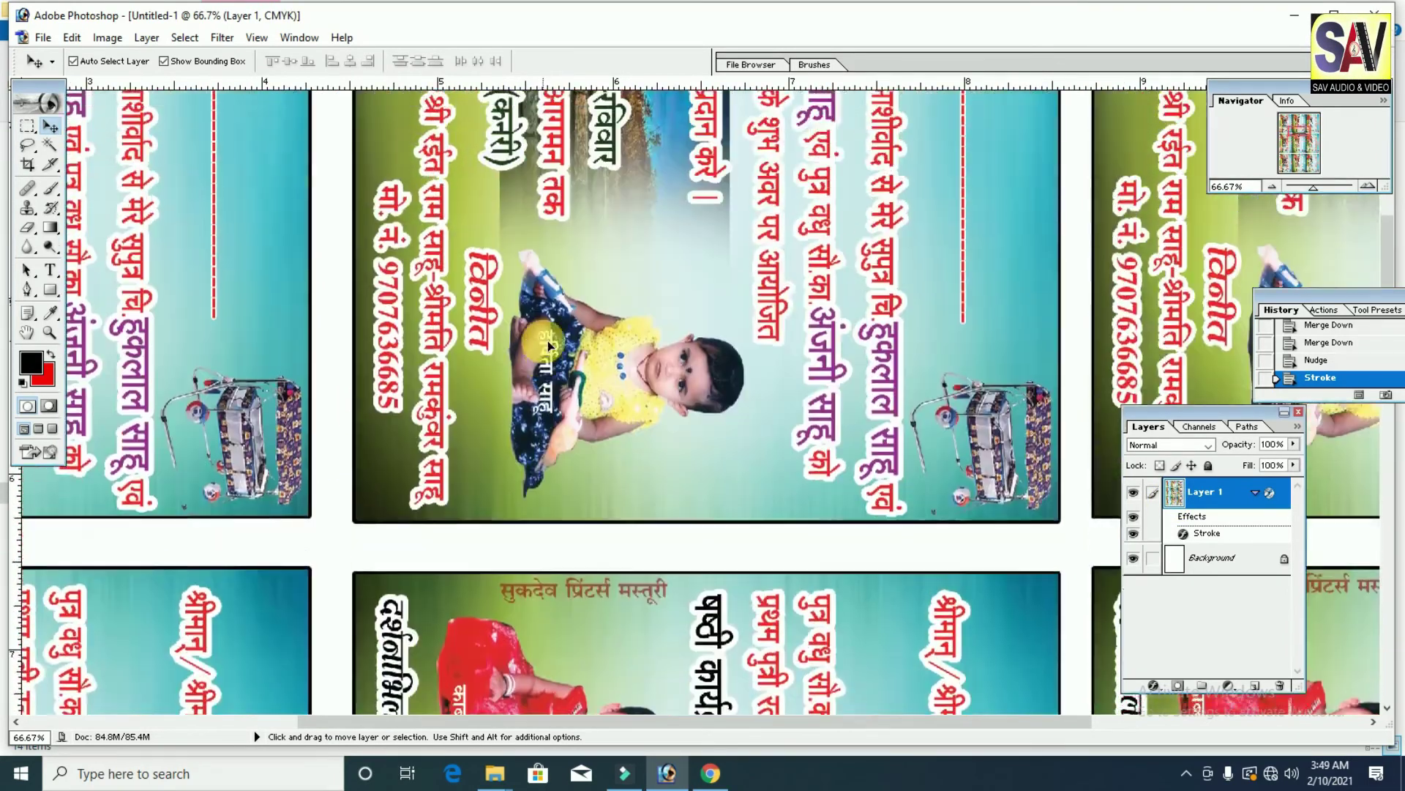
scroll(549, 345, "up", 10)
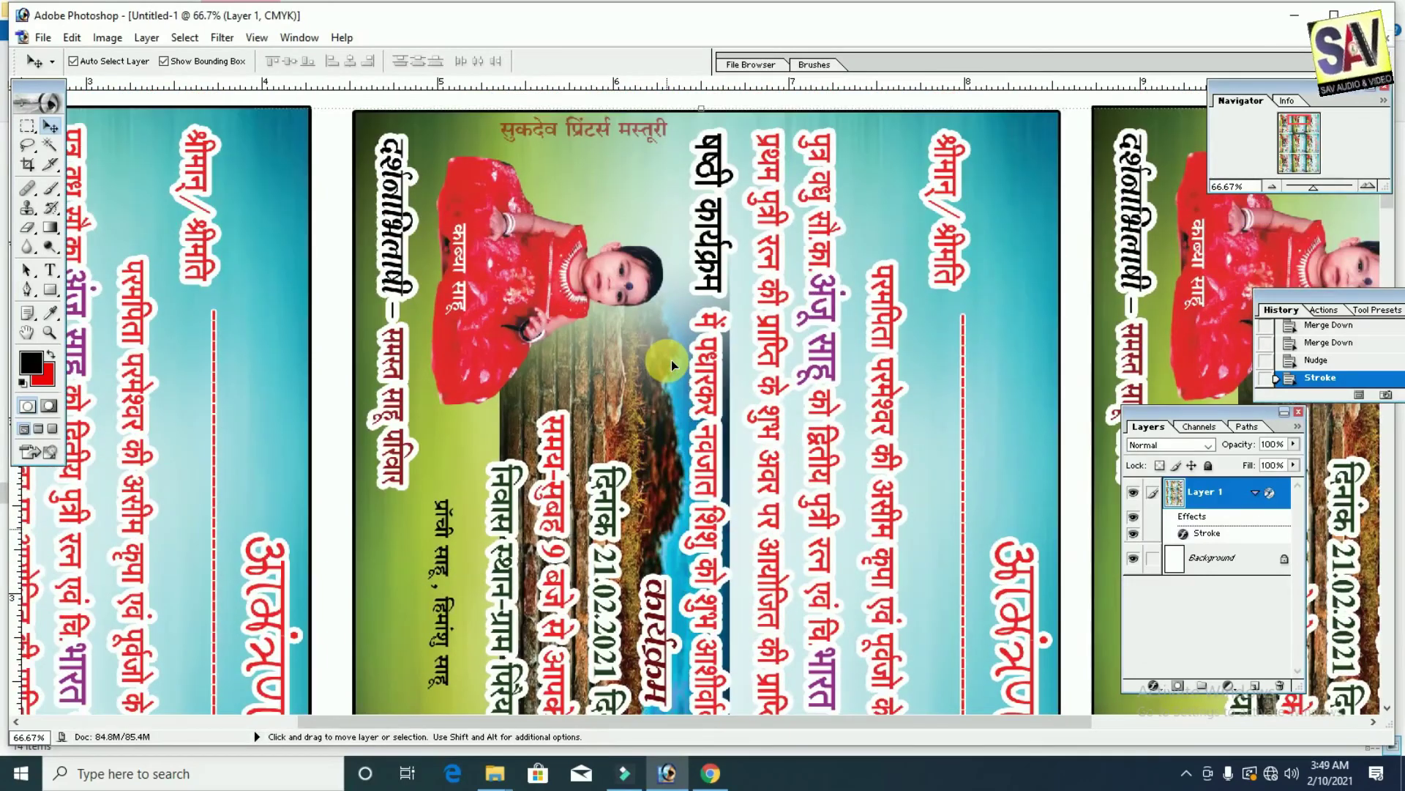
key("ctrl+minus")
key("ctrl+minus")
key("ctrl+minus")
key("ctrl+minus")
key("ctrl+minus")
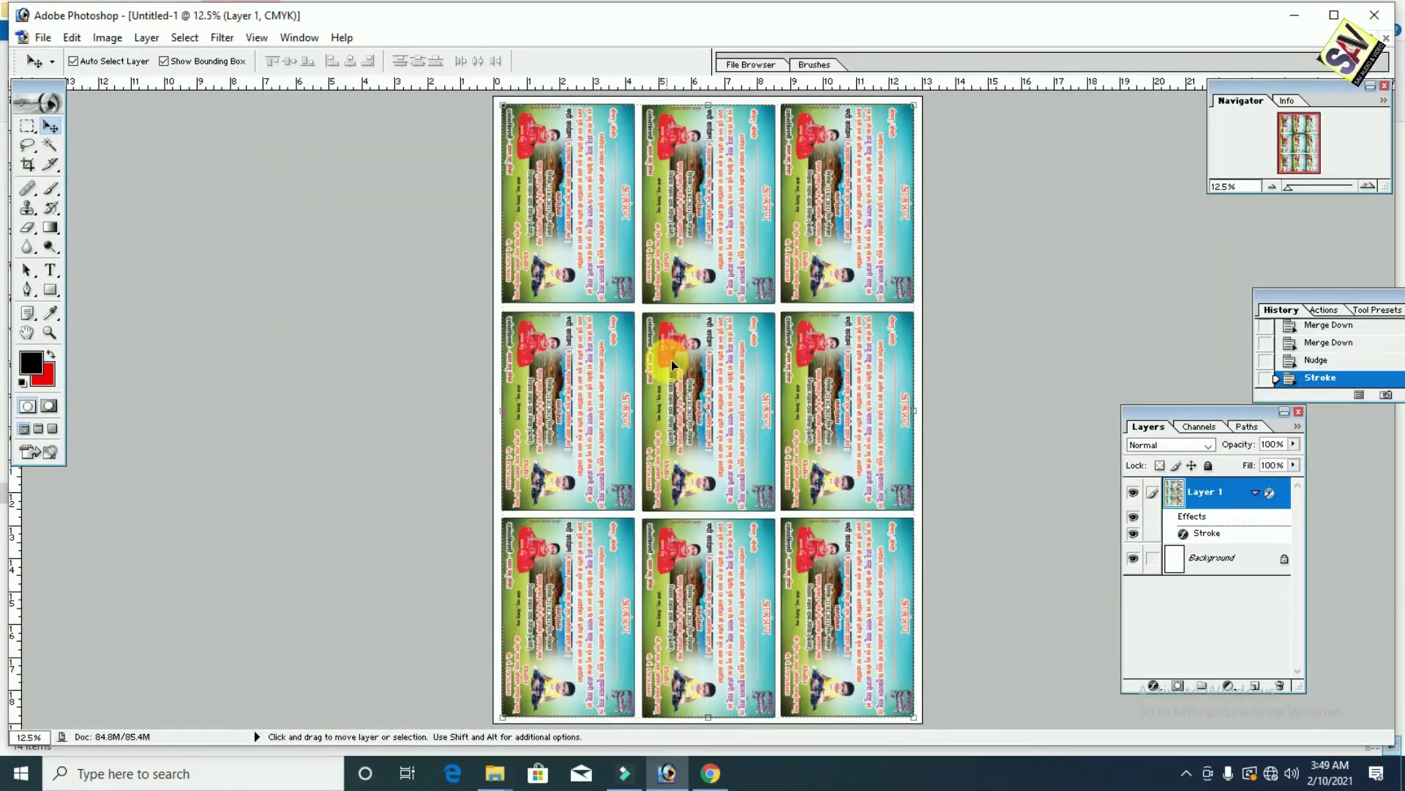
left_click(40, 37)
Step: Save the sheet as a maximum-quality JPEG named '13x19 = 23 copy' in the flex folder
left_click(97, 198)
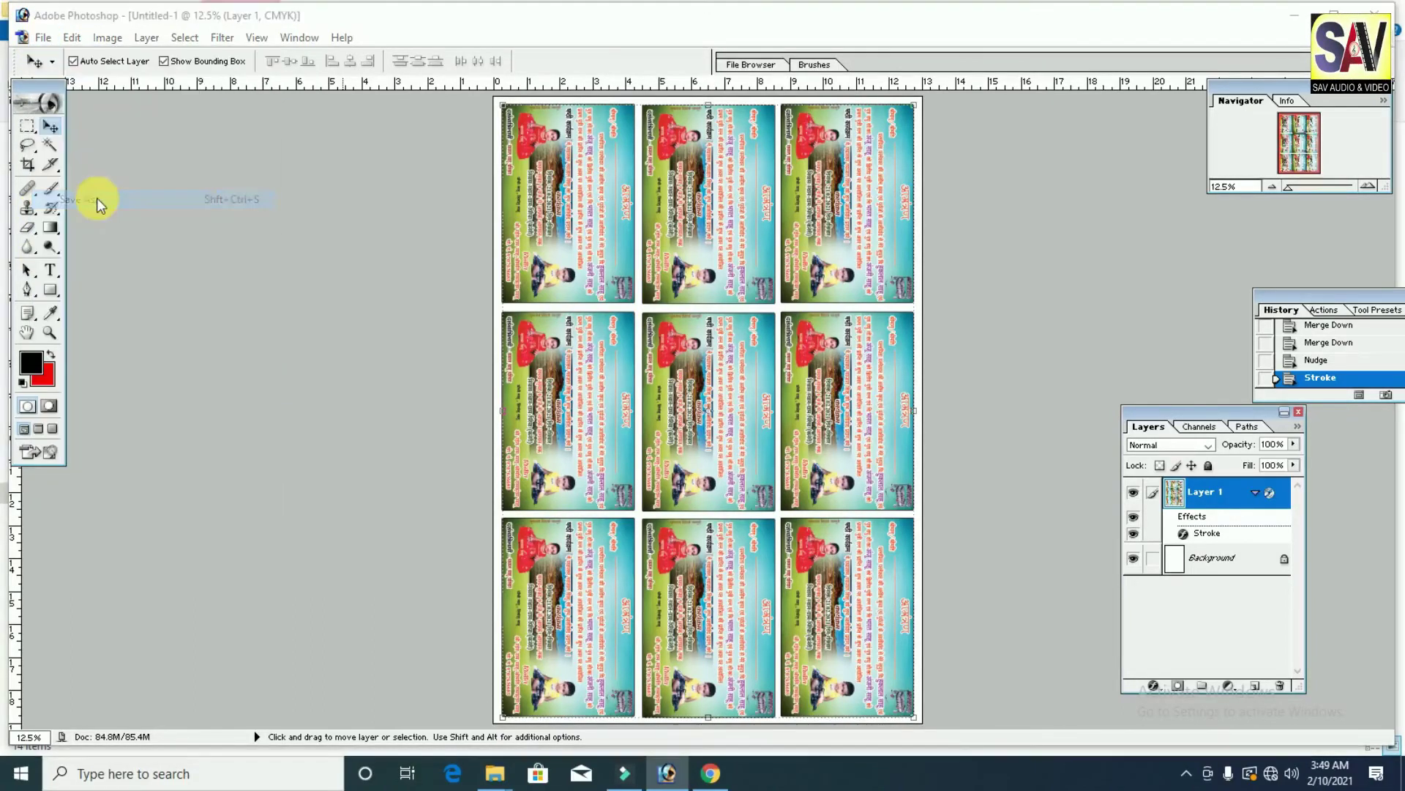
left_click(740, 411)
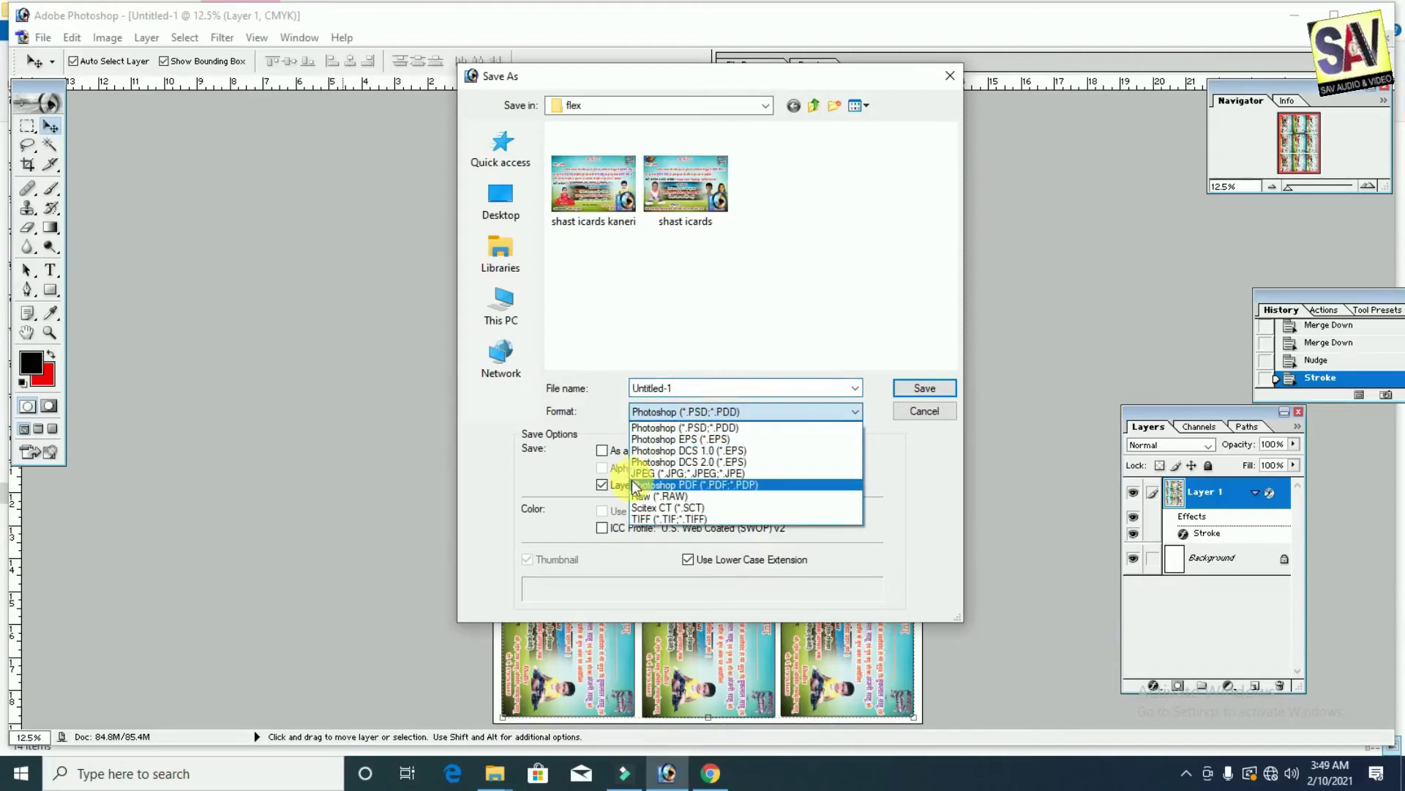
left_click(663, 483)
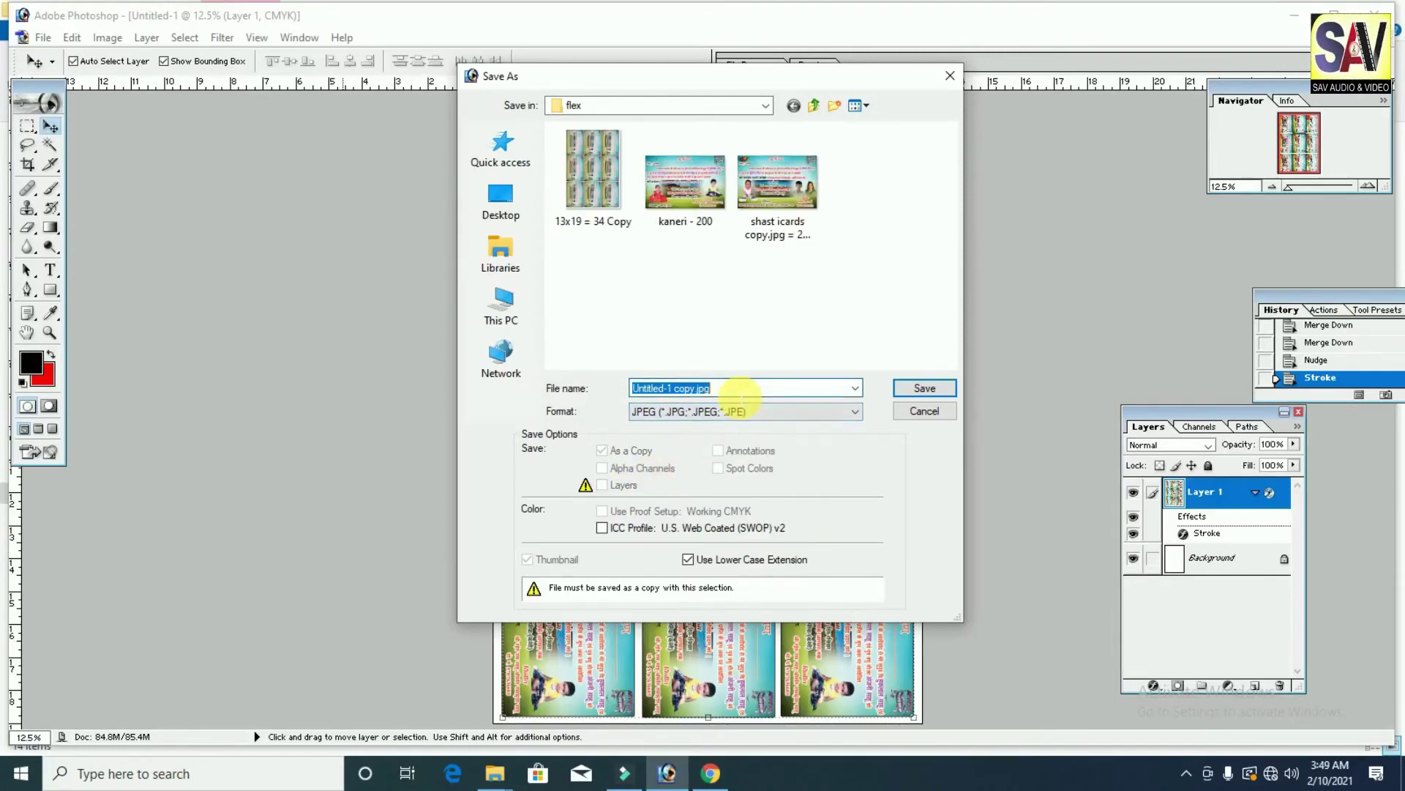
type("13x19")
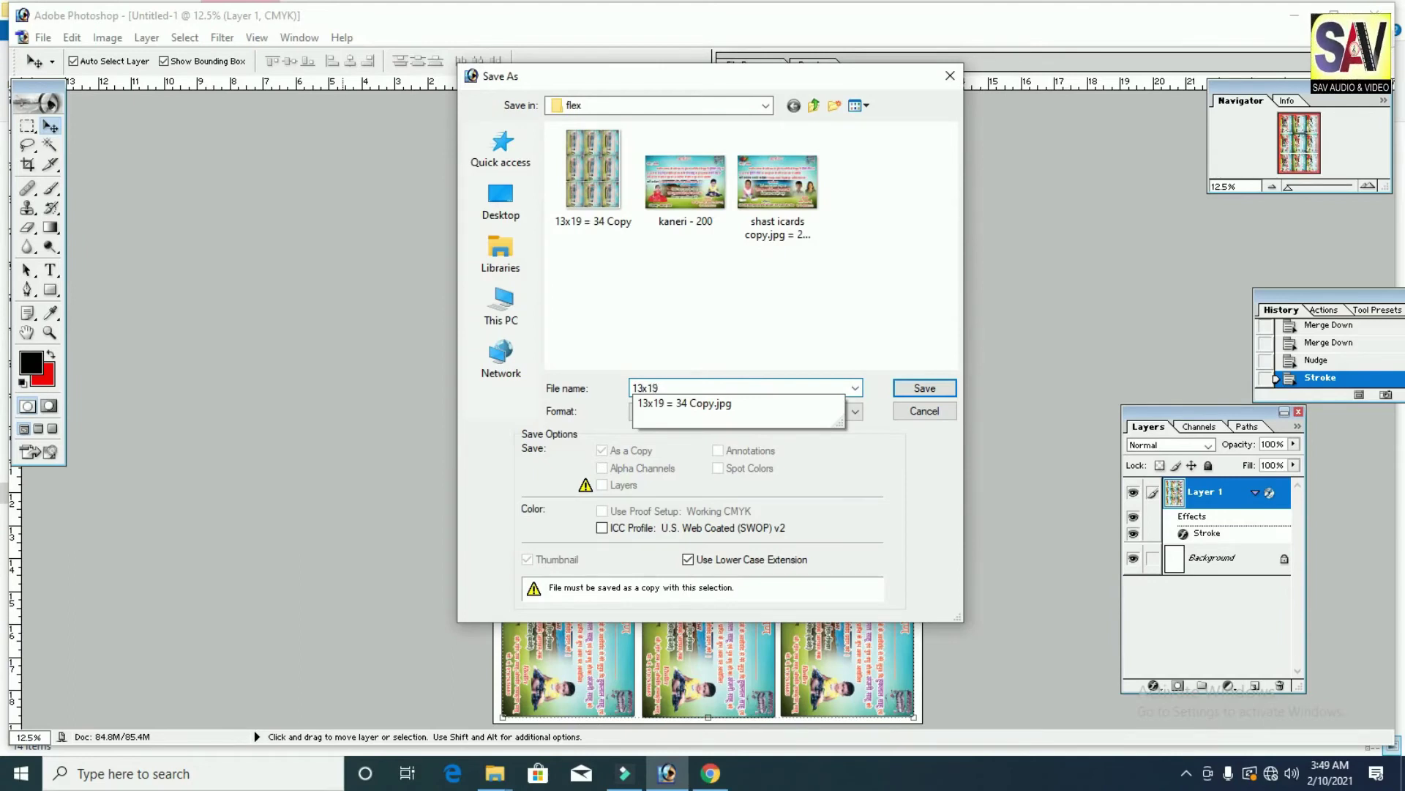
type("=")
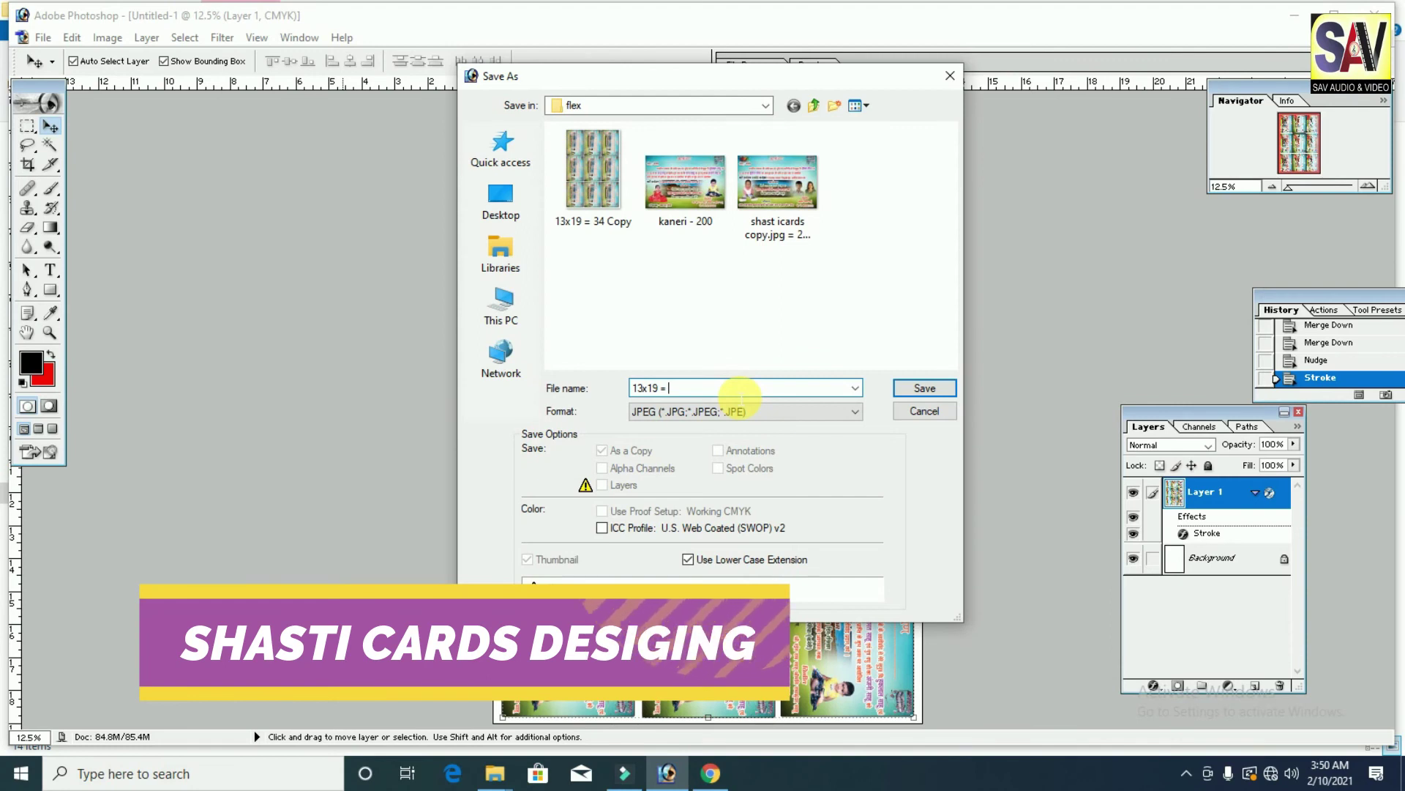
type("23")
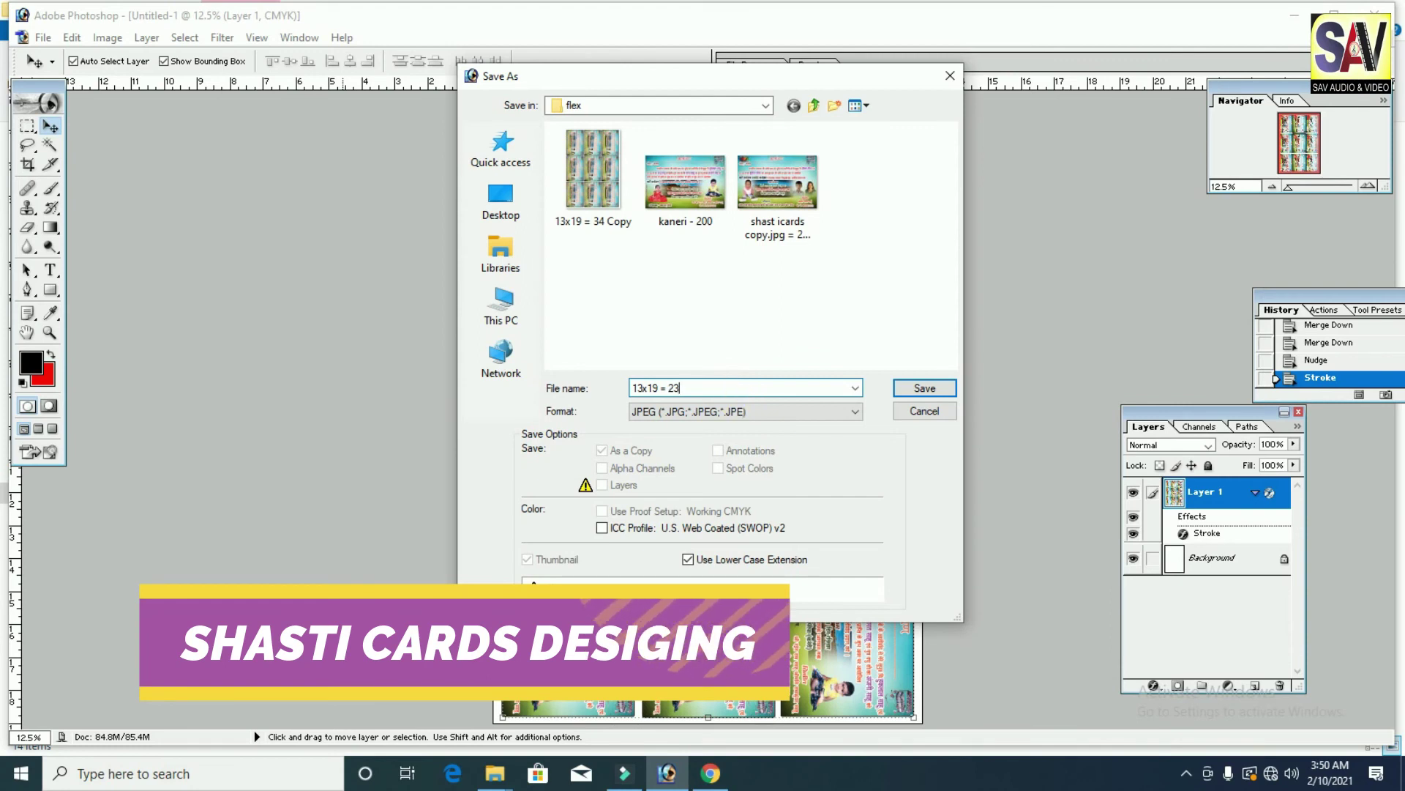
type(" cop")
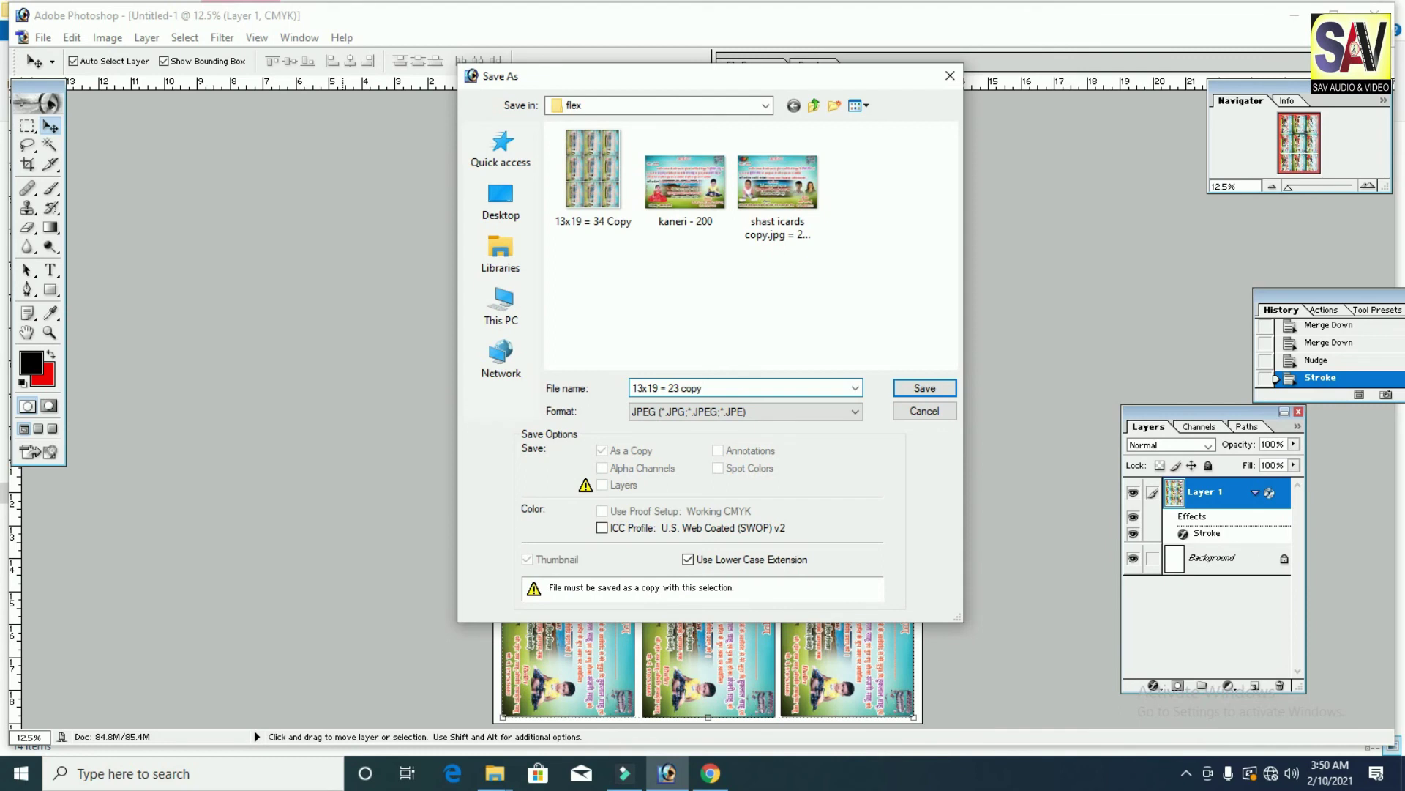
type("y")
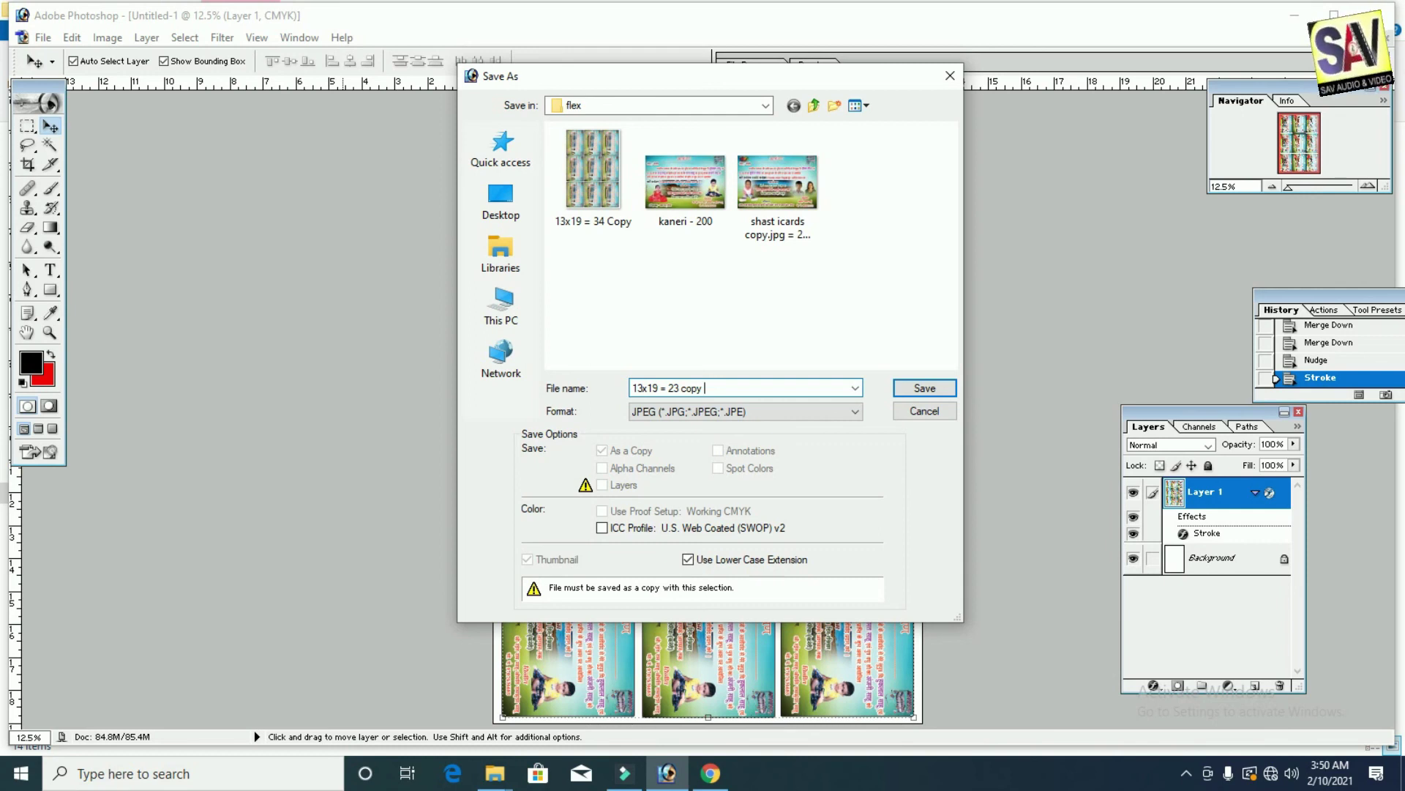
left_click(925, 384)
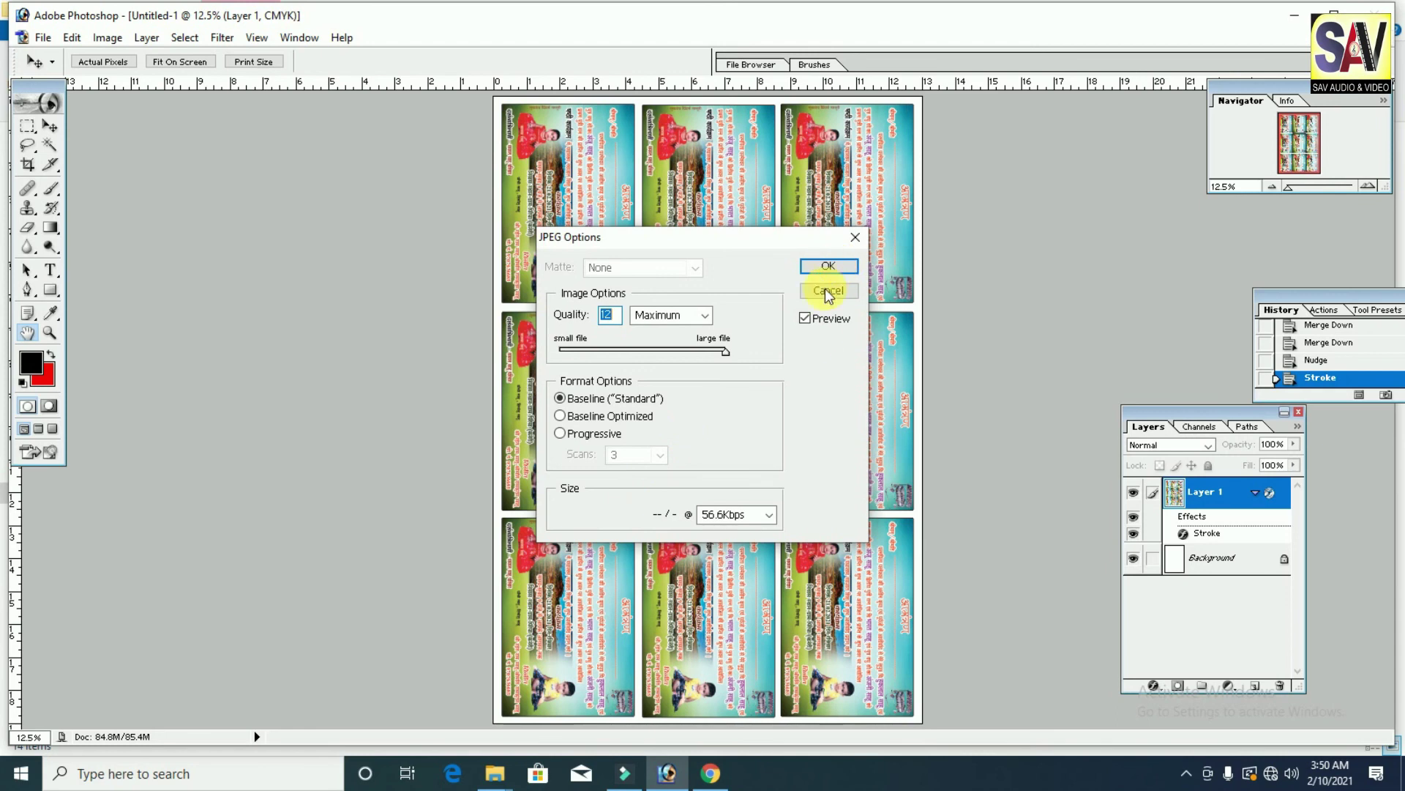
key("Return")
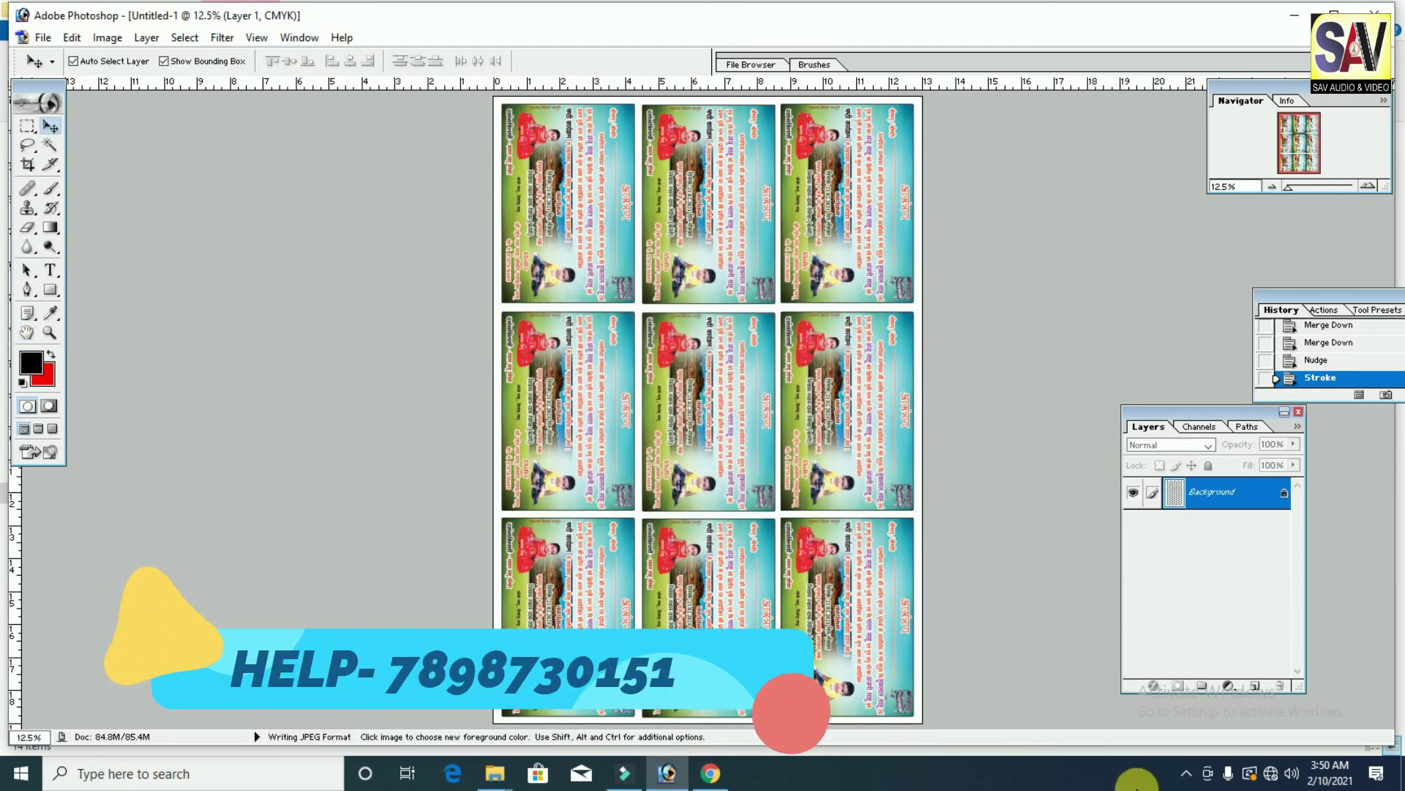